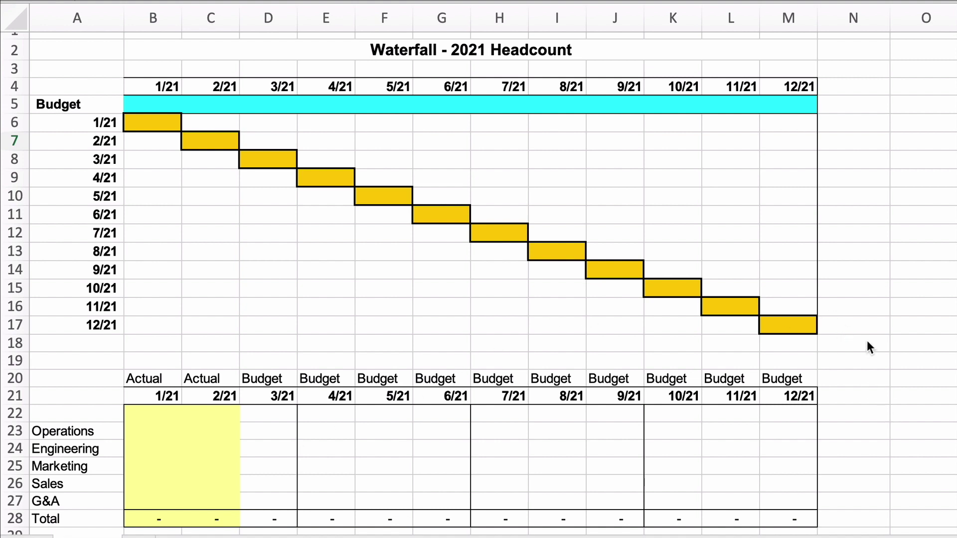
- Enter budget headcounts 21, 25, 25, 26, 26, 26 for 1/21 through 6/21 in B5:G5
click(161, 105)
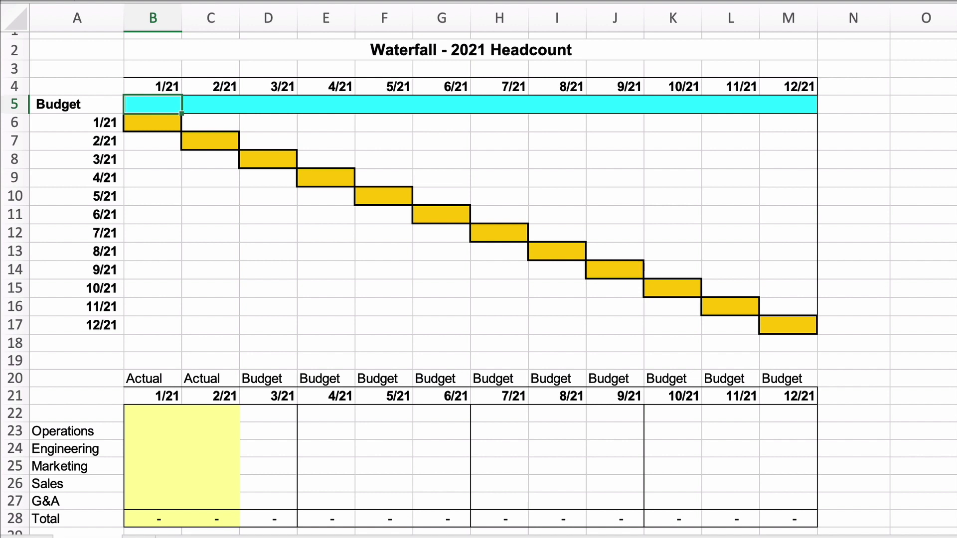
text(21)
key(Tab)
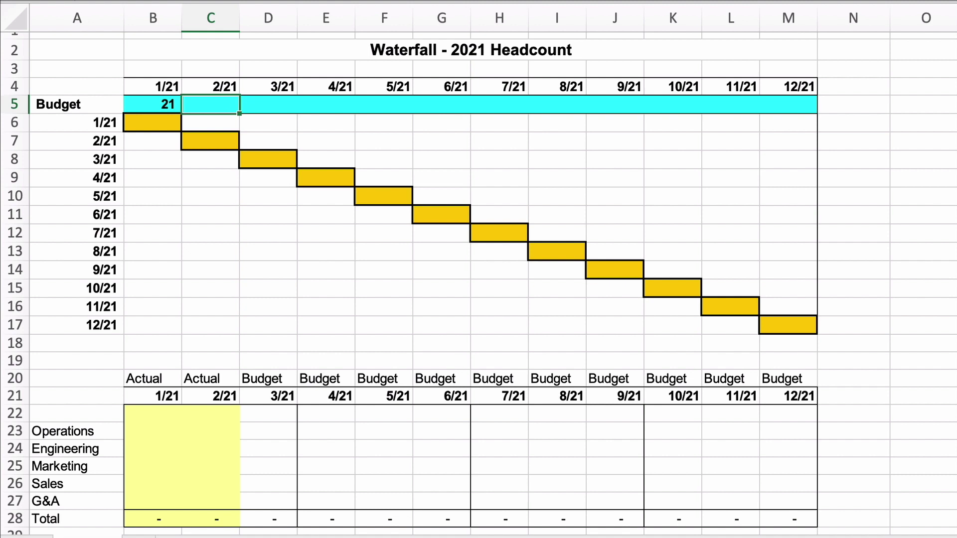
text(25)
key(Tab)
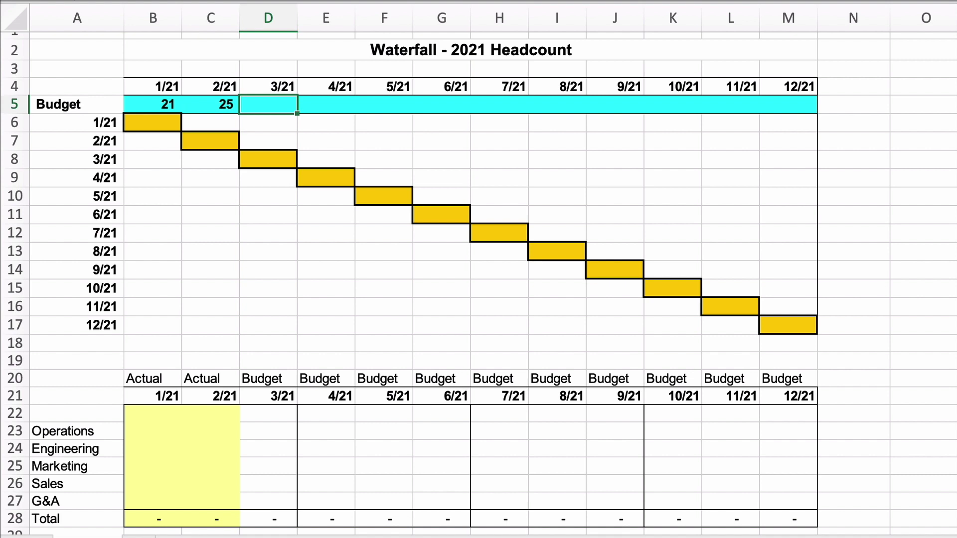
text(25)
key(Tab)
text(2)
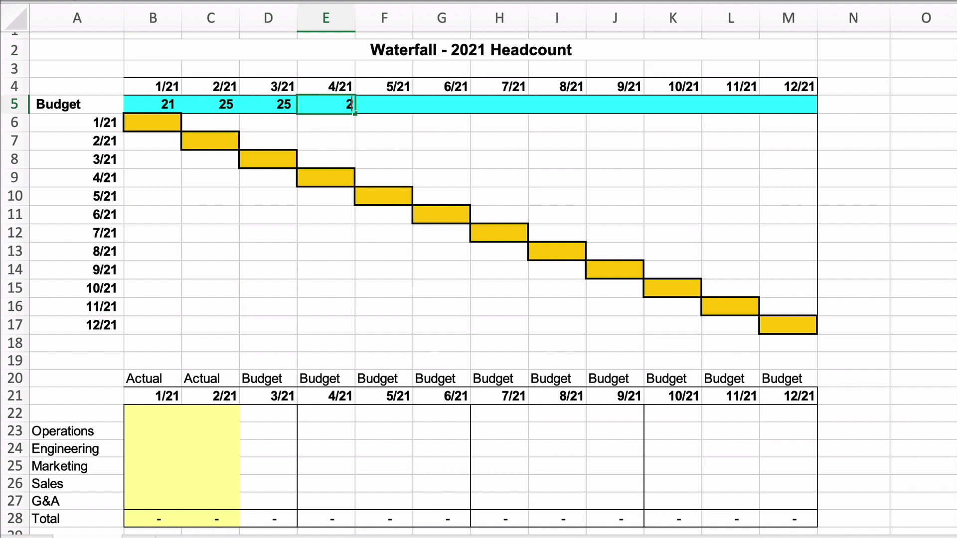
key(Tab)
text(26)
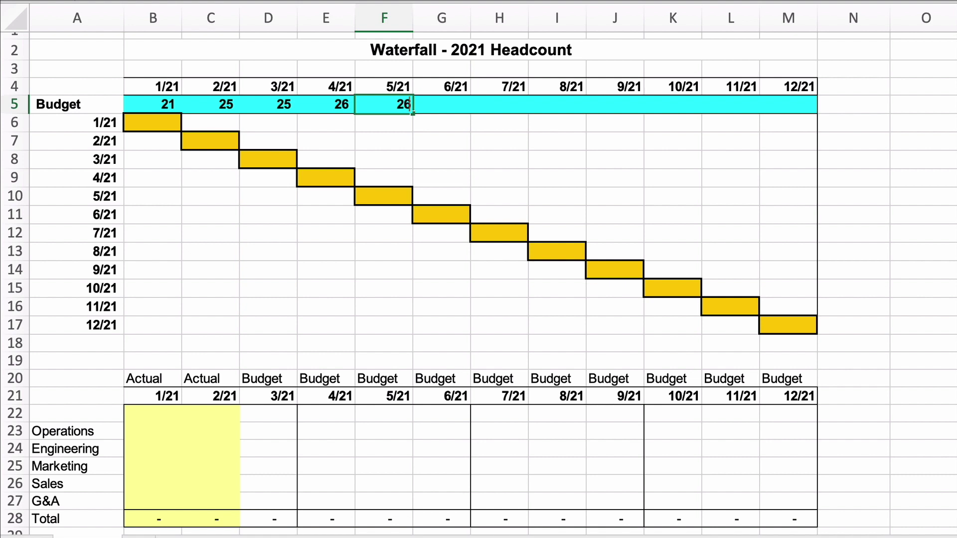
key(Tab)
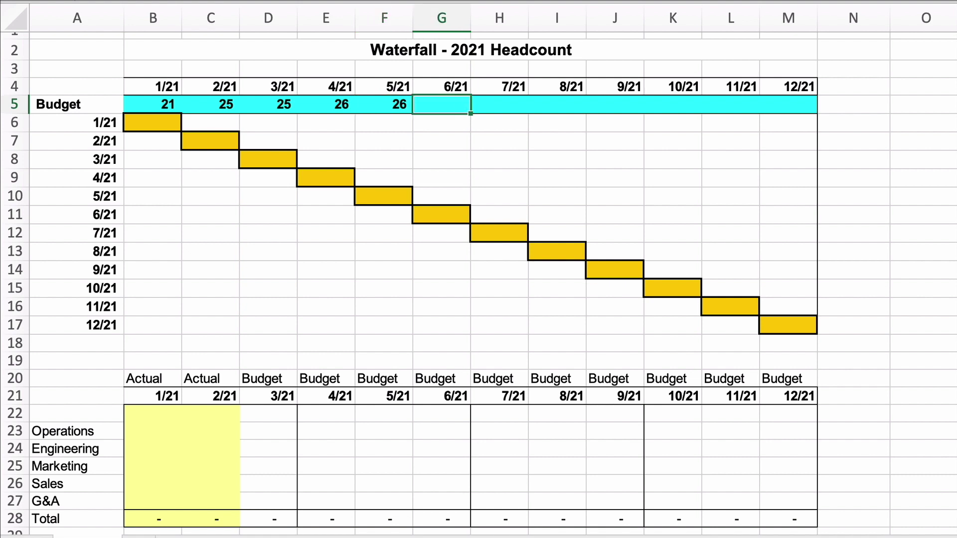
text(26)
key(Tab)
- Enter budget headcounts 29, 30, 30, 31, 31, 31 for 7/21 through 12/21 in H5:M5
text(29)
key(Tab)
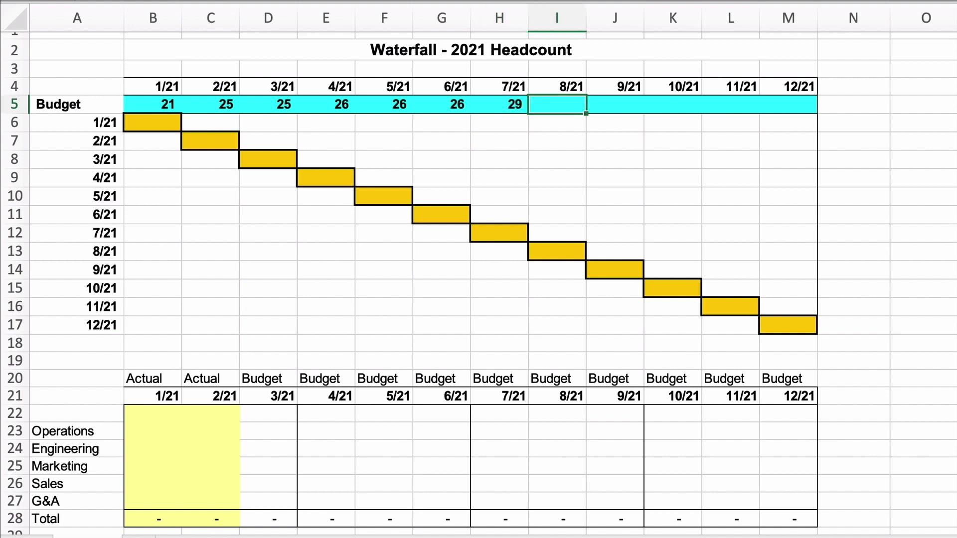
text(30)
key(Tab)
text(30)
key(Tab)
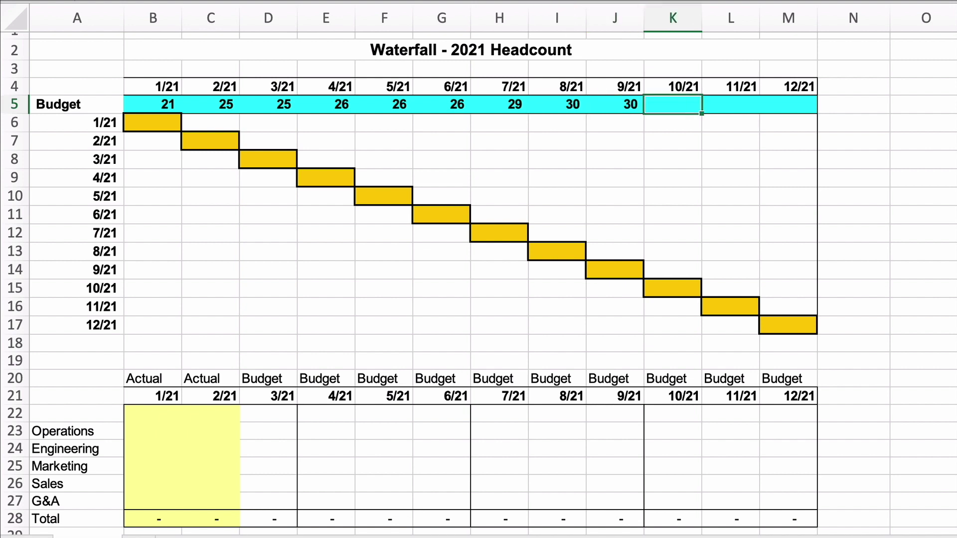
text(31)
key(Tab)
text(31)
key(Tab)
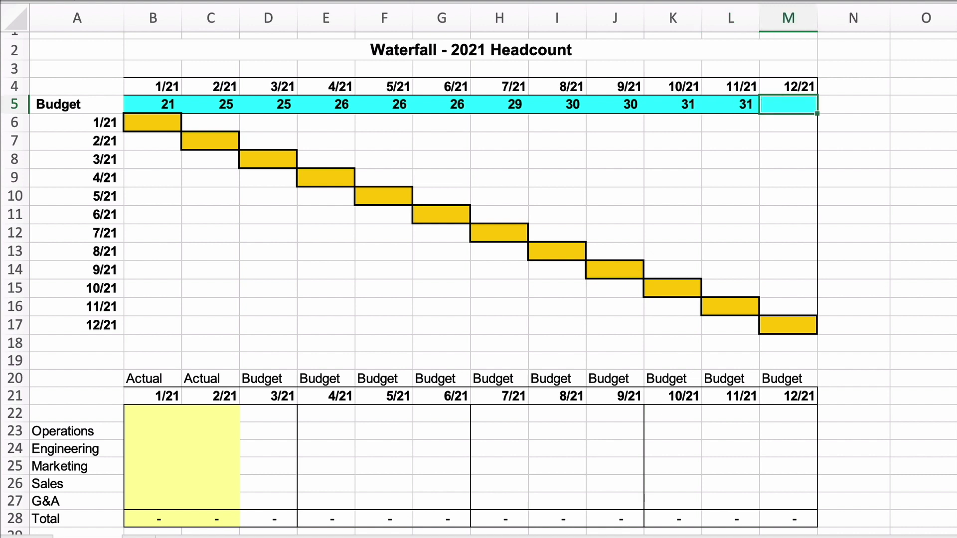
text(31)
key(Return)
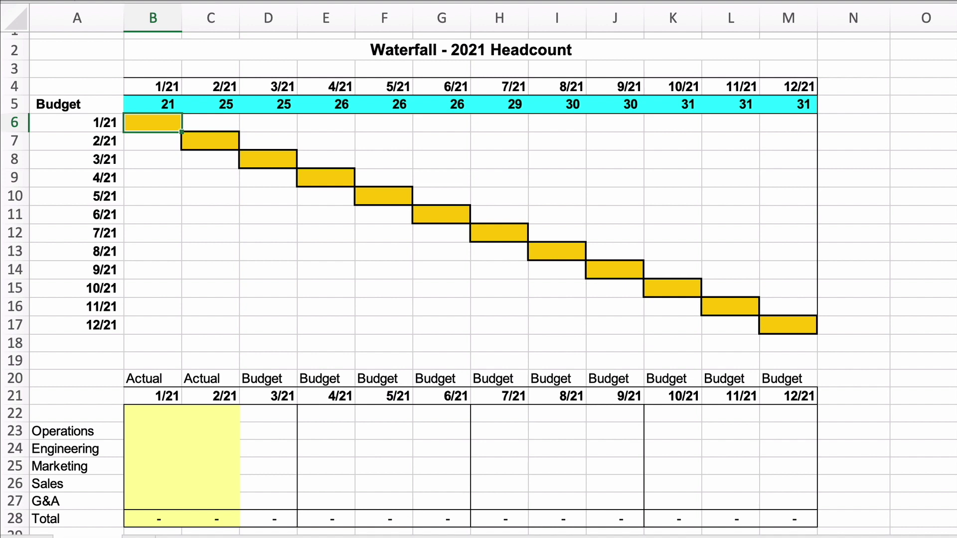
- Fill B6:G6 of the 1/21 row with 21, 25, 25, 26, 26, 26
text(21)
key(Tab)
text(2)
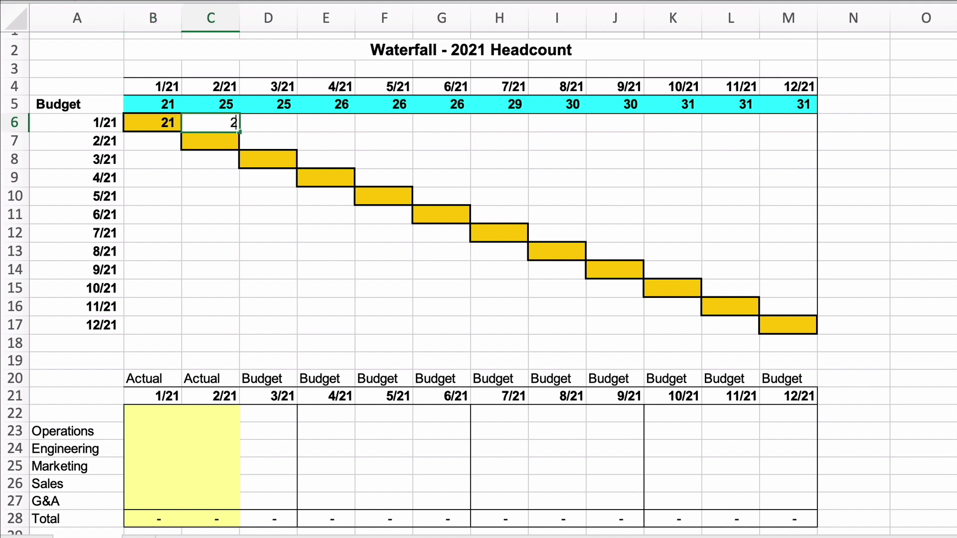
text(5)
key(Tab)
text(25)
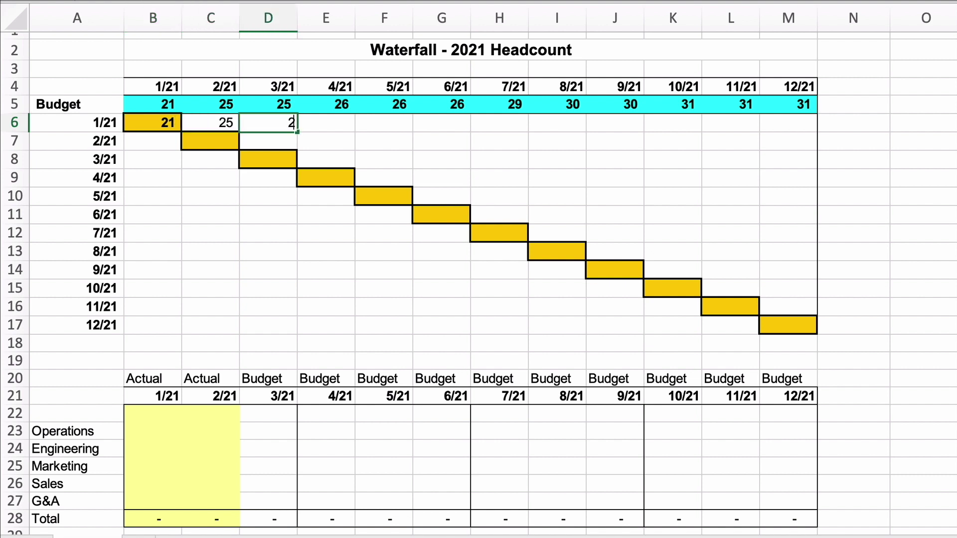
key(Tab)
text(26)
key(Tab)
text(26)
key(Tab)
text(26)
key(Tab)
- Fill H6:M6 of the 1/21 row with 29, 30, 30, 31, 31, 31
text(29)
key(Tab)
text(30)
key(Tab)
text(30)
key(Tab)
text(31)
key(Tab)
text(31)
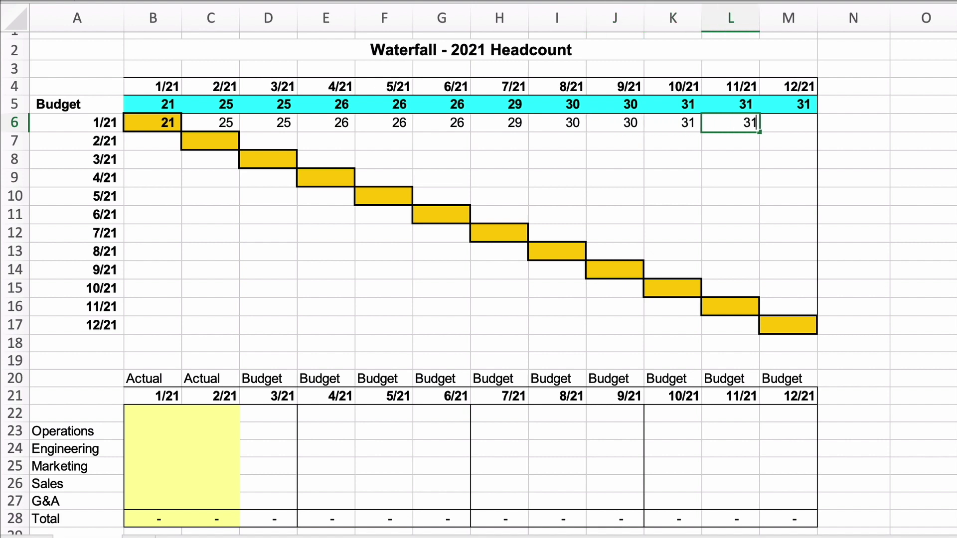
key(Tab)
text(31)
key(Return)
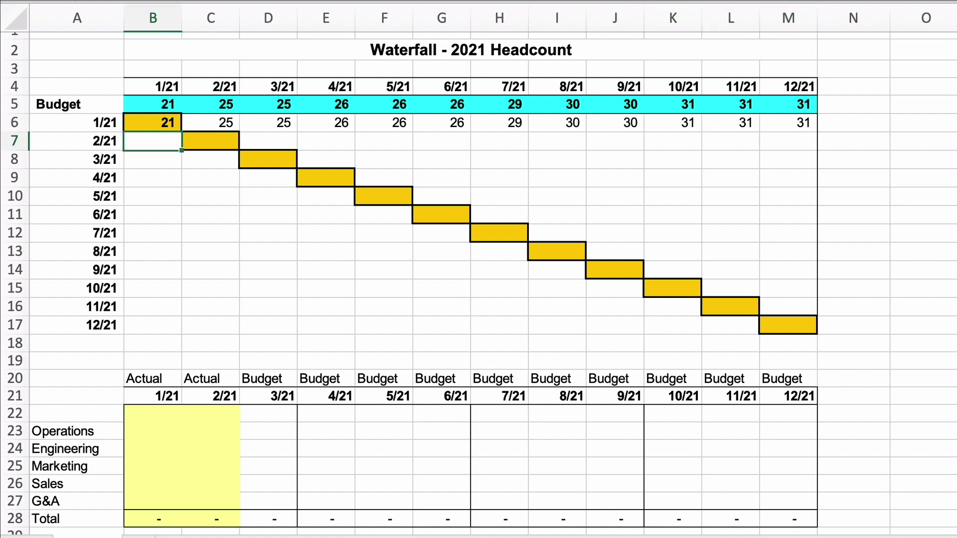
- Enter January actuals in B23 downward: Operations 4, Engineering 10, Marketing 3, Sales 2, G&A 2
click(136, 430)
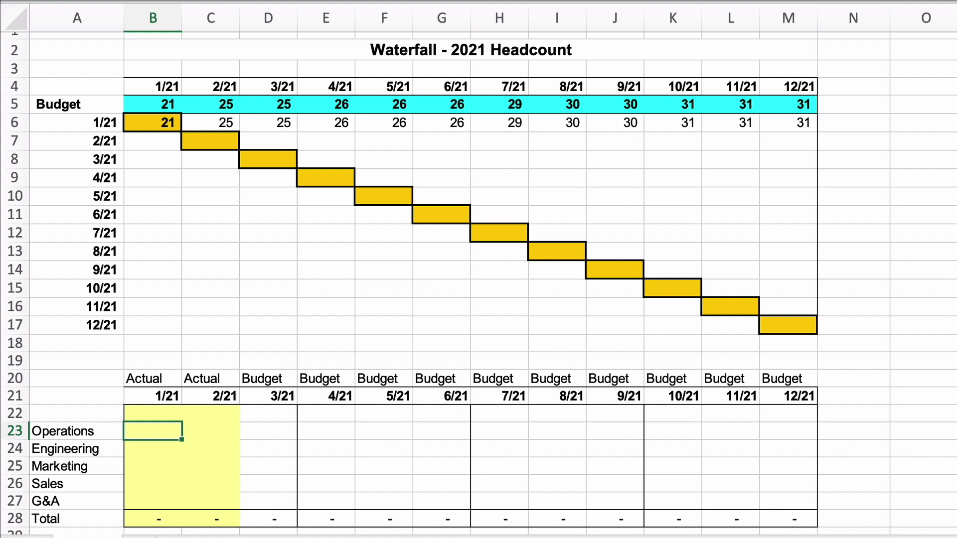
text(4)
key(Return)
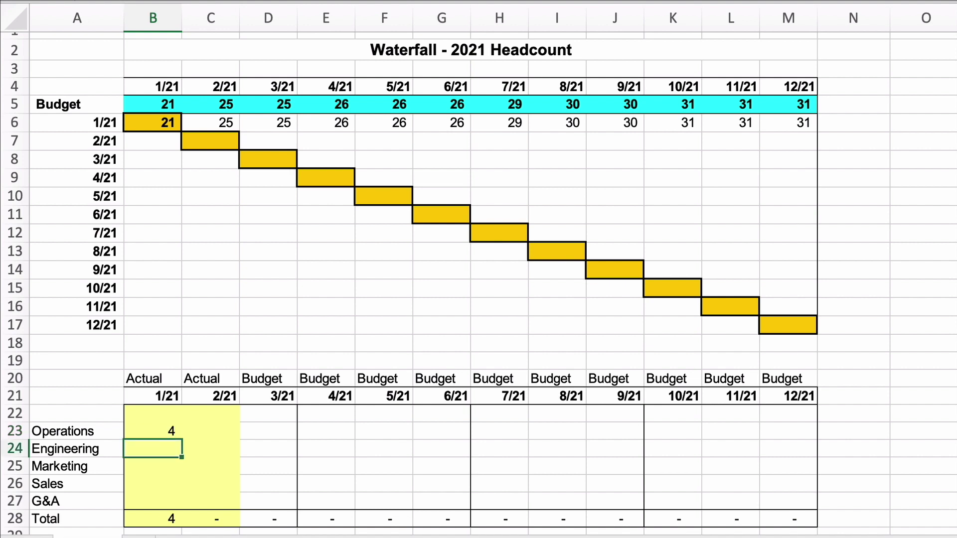
text(10)
key(Return)
text(3)
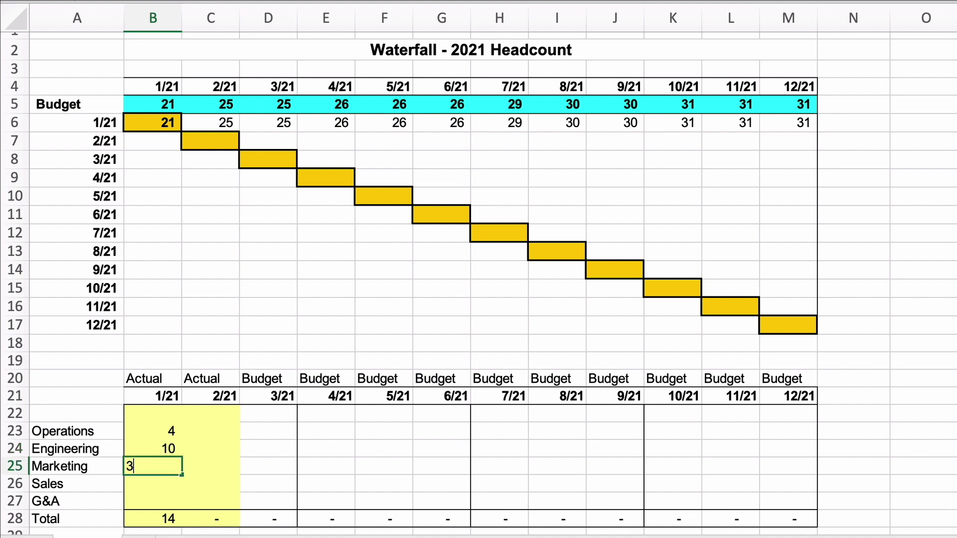
key(Return)
text(2)
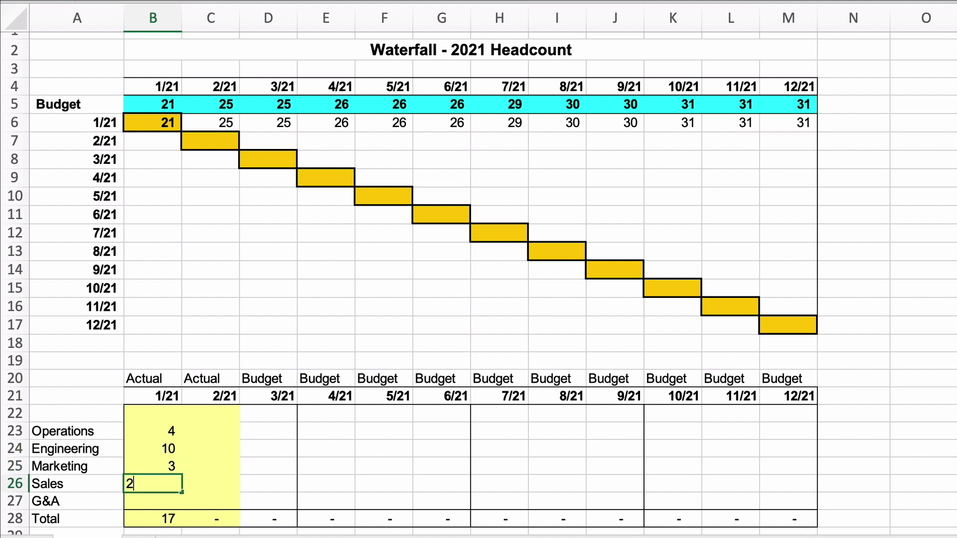
key(Return)
text(2)
key(Return)
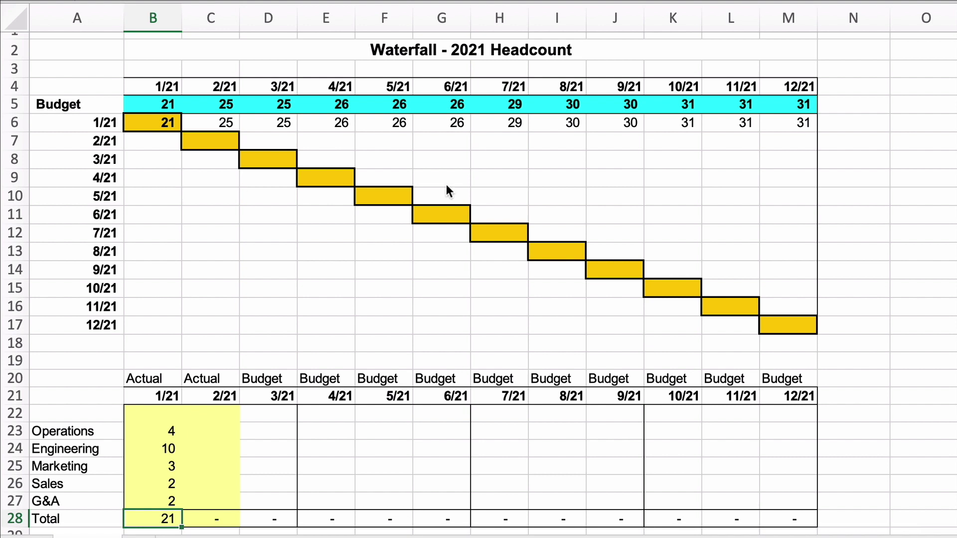
click(152, 142)
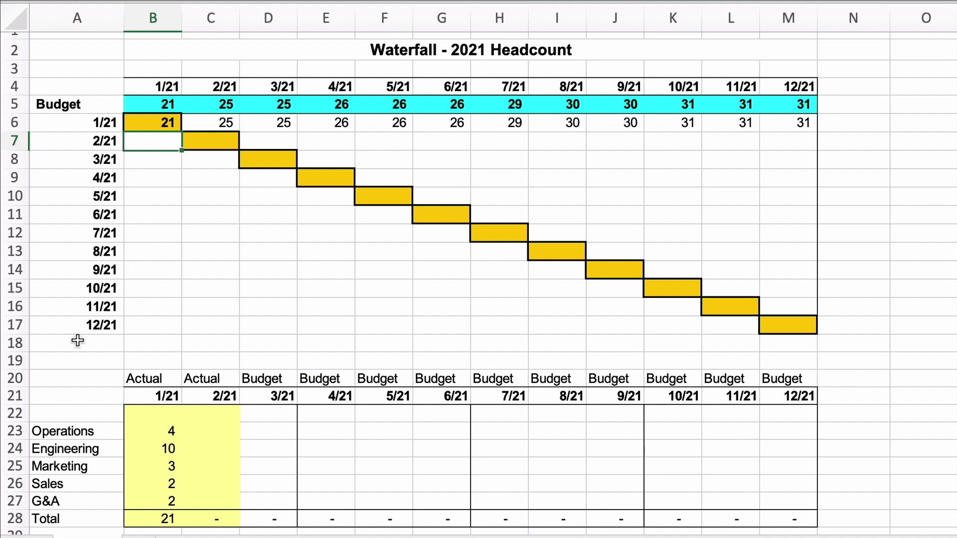
- Enter 21 in B7:B12 for the 2/21 through 7/21 forecast rows
text(21)
key(Return)
text(21)
key(Return)
text(21)
key(Return)
text(21)
key(Return)
text(21)
key(Return)
text(21)
key(Return)
- Enter 21 in B13:B17 for the 8/21 through 12/21 forecast rows
text(21)
key(Return)
text(21)
key(Return)
text(21)
key(Return)
text(21)
key(Return)
text(21)
key(Return)
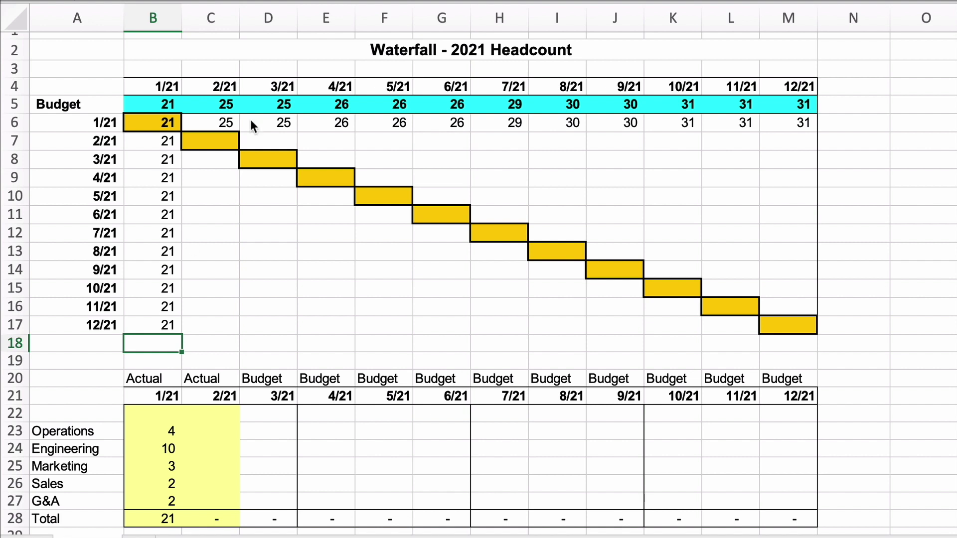
click(217, 143)
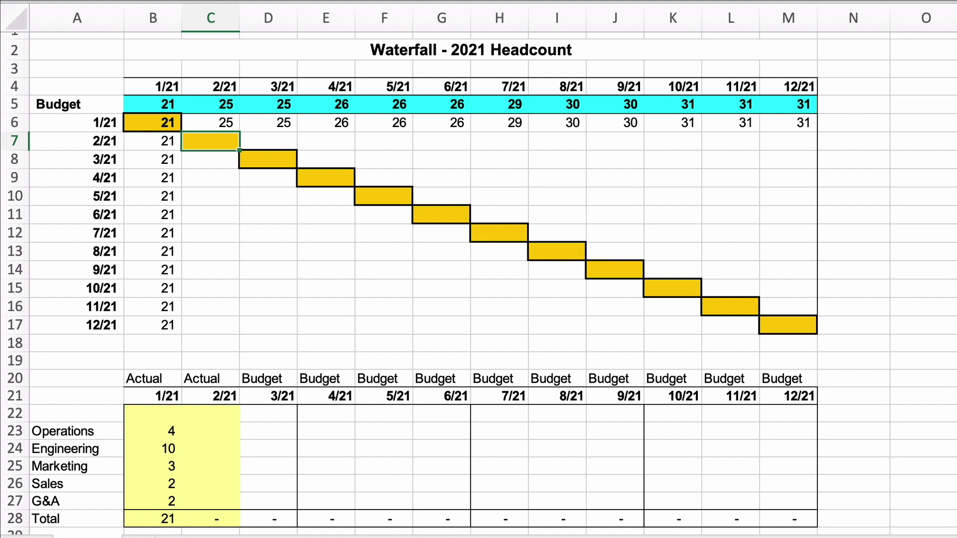
- Fill C7:G7 of the 2/21 row with 23, 25, 26, 26, 26
text(23)
key(Tab)
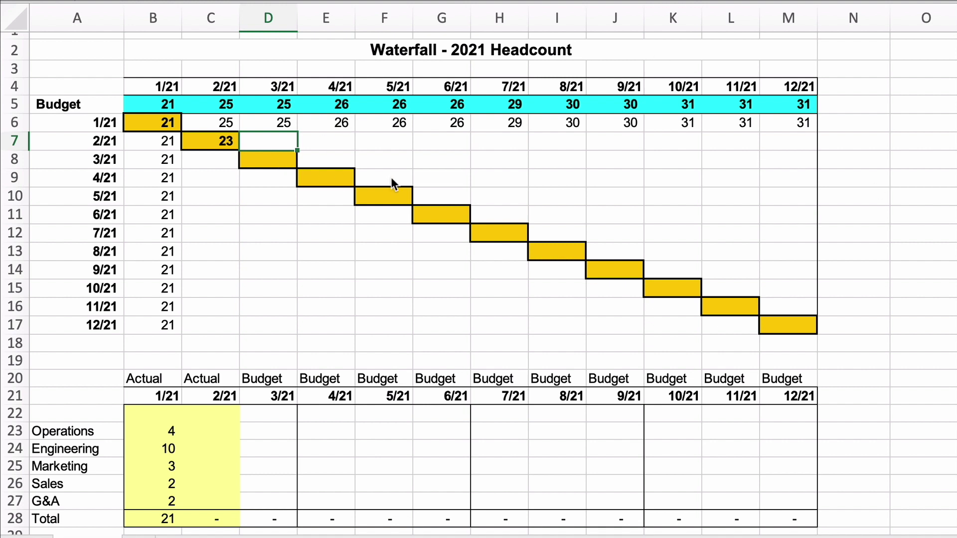
text(25)
key(Tab)
text(26)
key(Tab)
text(26)
key(Tab)
text(26)
key(Tab)
- Fill H7:M7 of the 2/21 row with 29, 30, 30, 31, 31, 31
text(29)
key(Tab)
text(30)
key(Tab)
text(30)
key(Tab)
text(31)
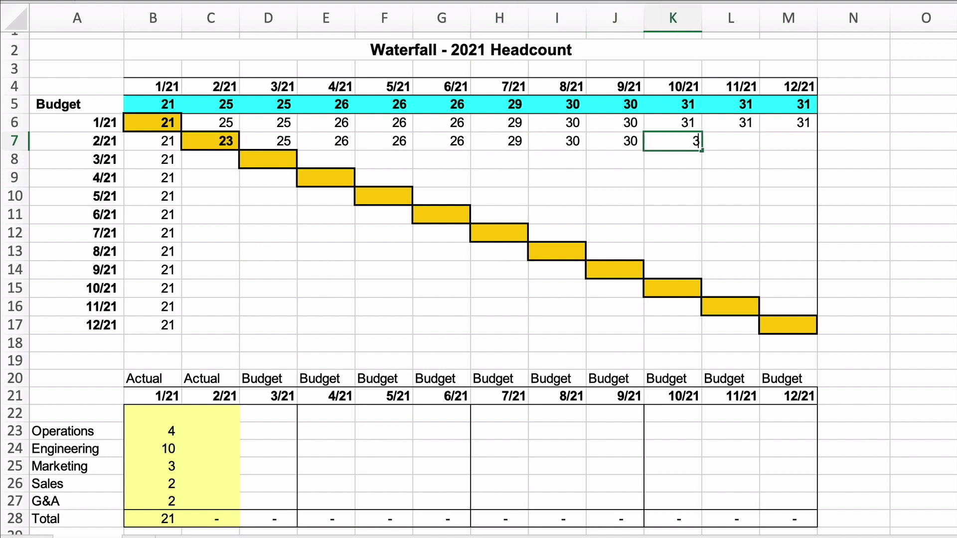
key(Tab)
text(31)
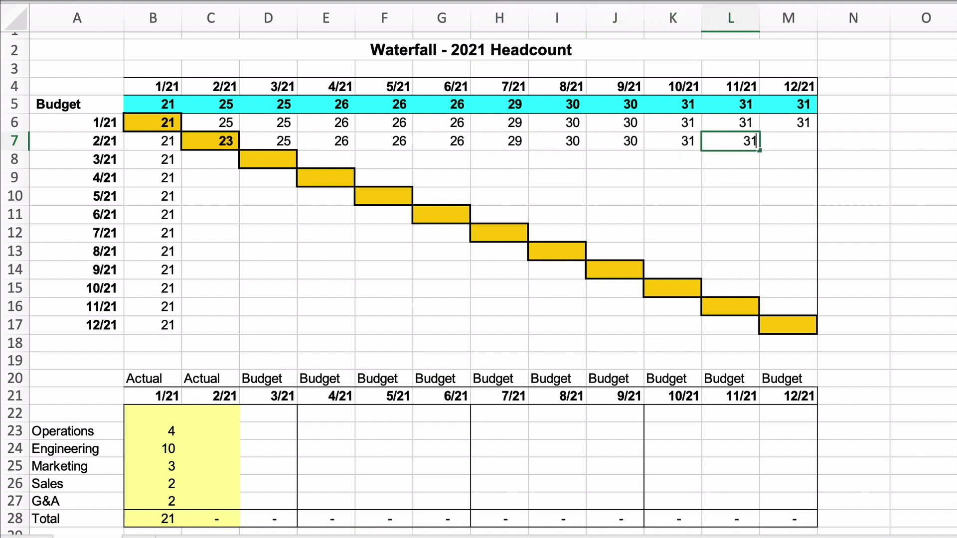
key(Tab)
text(31)
key(Return)
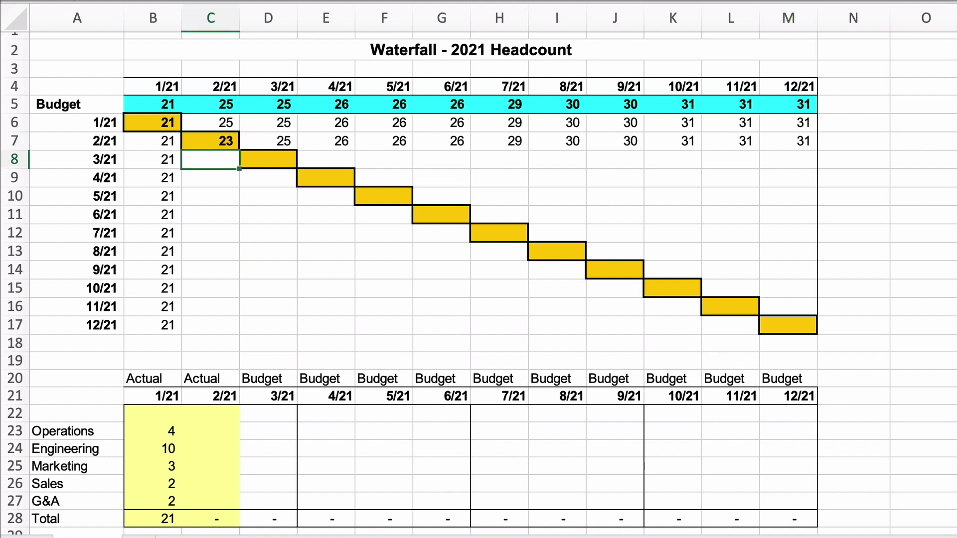
- Enter 23 in C8:C13 for the 3/21 through 8/21 rows
text(23)
key(Return)
text(23)
key(Return)
text(23)
key(Return)
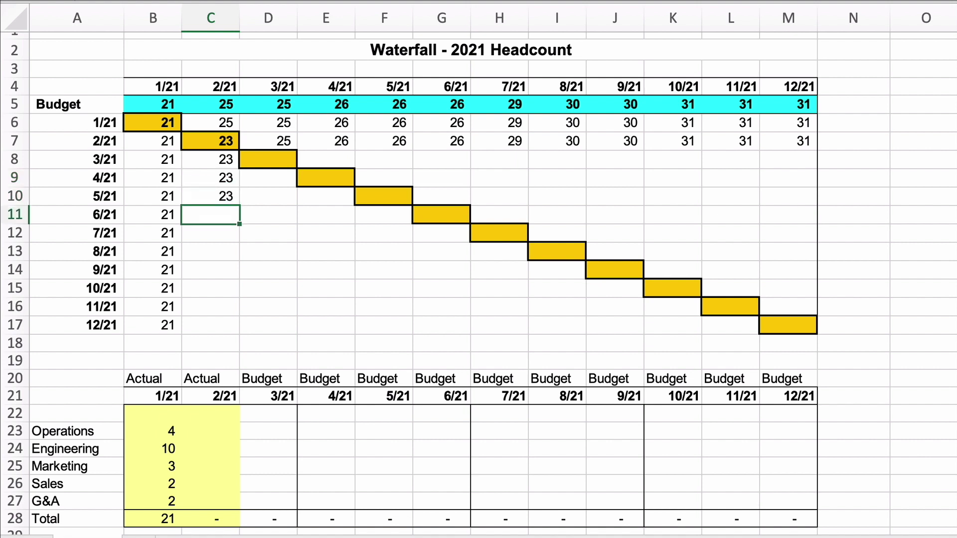
text(23)
key(Return)
text(23)
key(Return)
text(23)
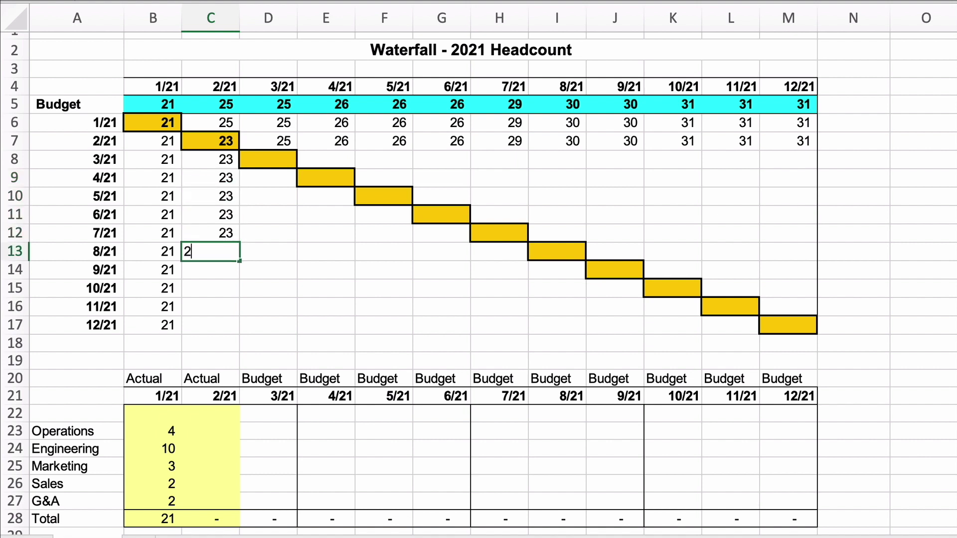
key(Return)
- Enter 21 in C14:C17 for the 9/21 through 12/21 rows
text(21)
key(Return)
text(21)
key(Return)
text(21)
key(Return)
text(21)
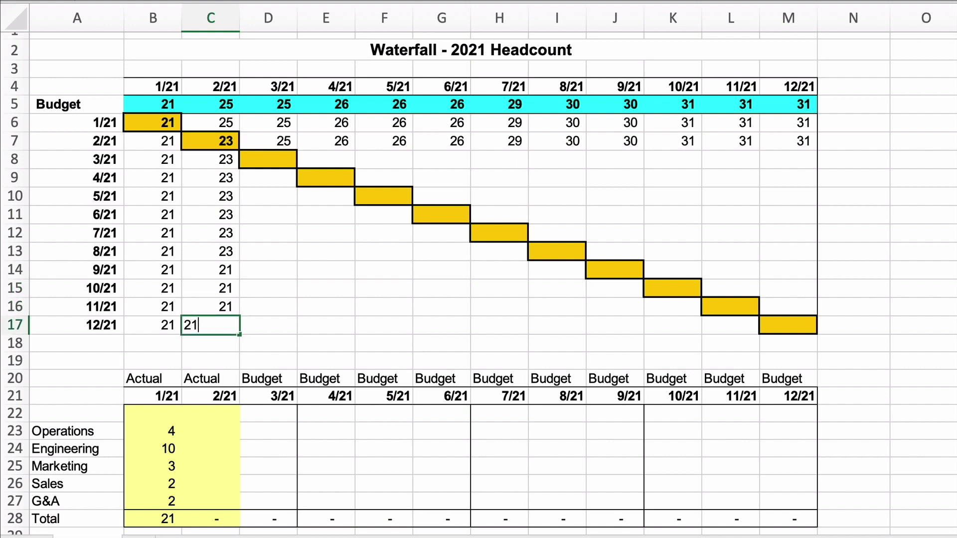
key(Return)
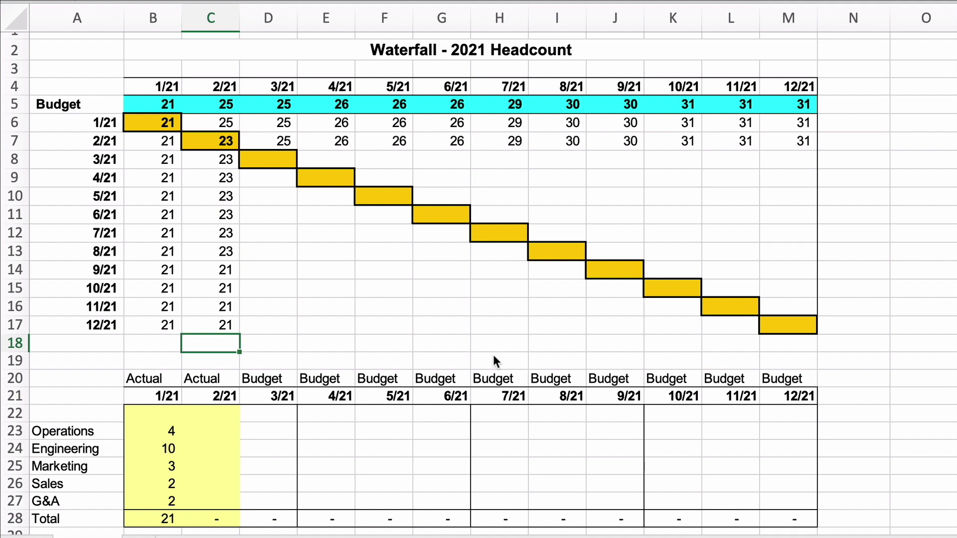
click(221, 425)
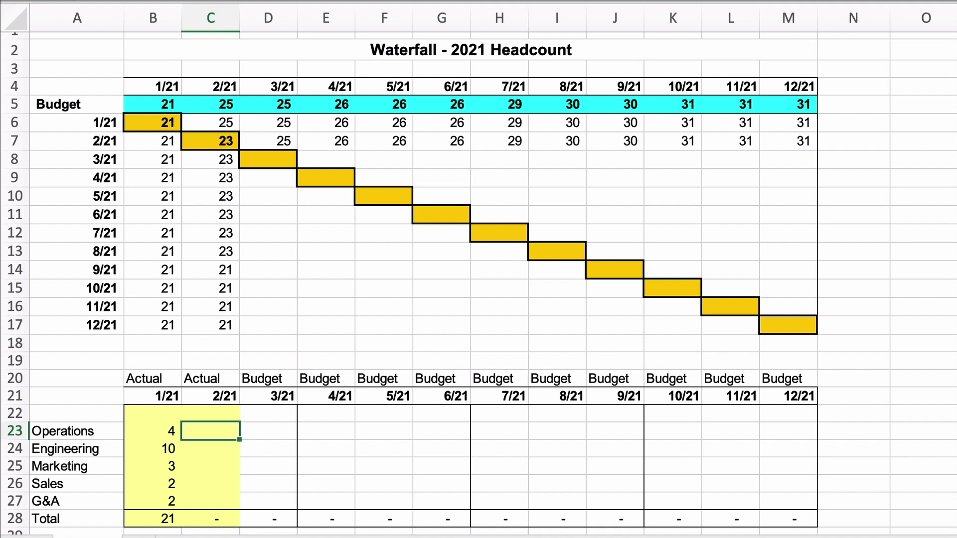
- Enter February actuals down column C: Operations 4, Engineering 11, Marketing 4, Sales 2, G&A 2
text(4)
key(Return)
text(1)
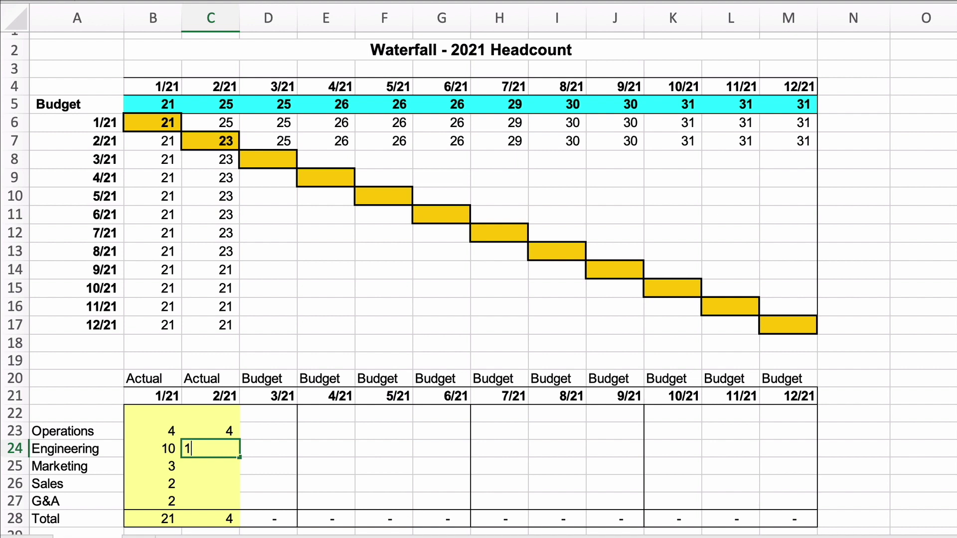
text(1)
key(Return)
text(4)
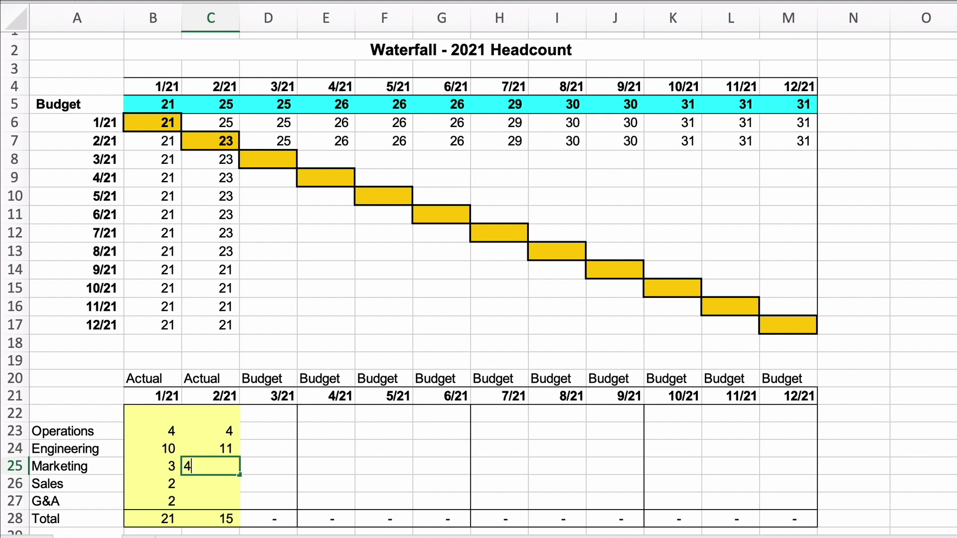
key(Return)
text(2)
key(Return)
text(2)
key(Return)
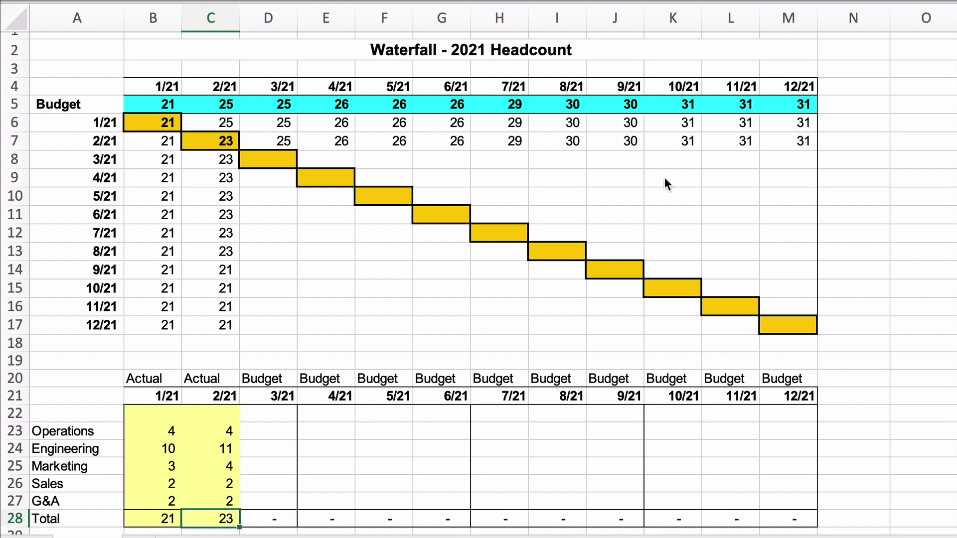
click(257, 155)
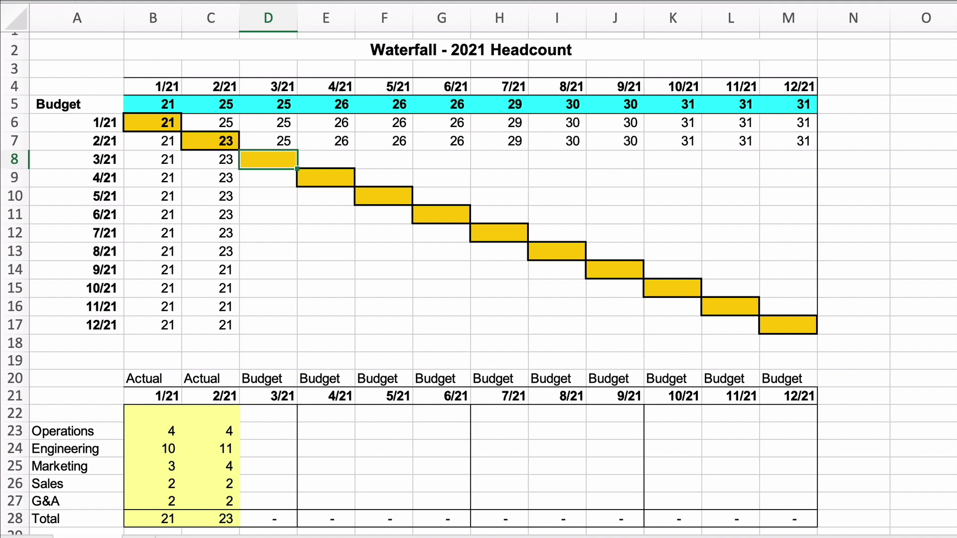
- Enter 24 as the 3/21 actual and repeat it down the 3/21 column through 12/21
text(24)
key(Return)
text(24)
key(Return)
text(24)
key(Return)
text(24)
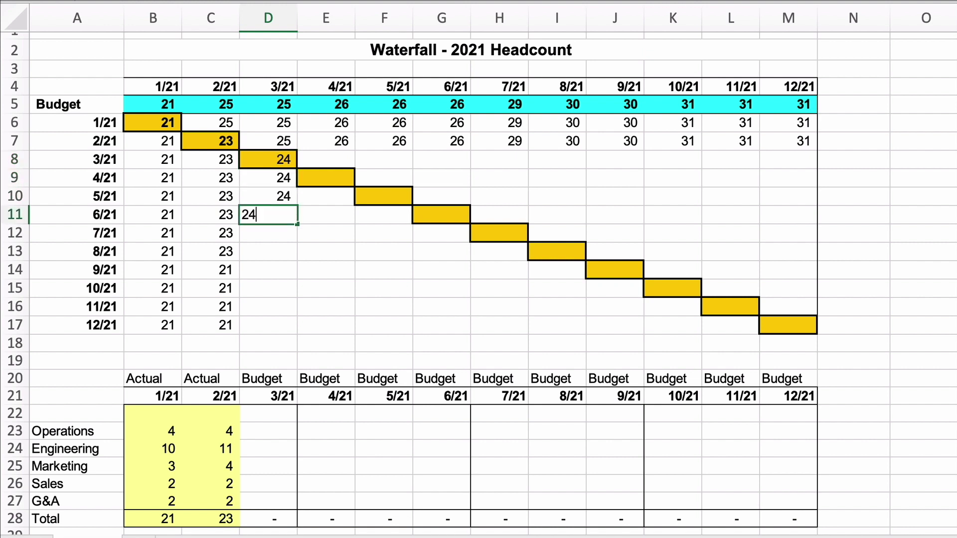
key(Return)
text(24)
key(Return)
text(24)
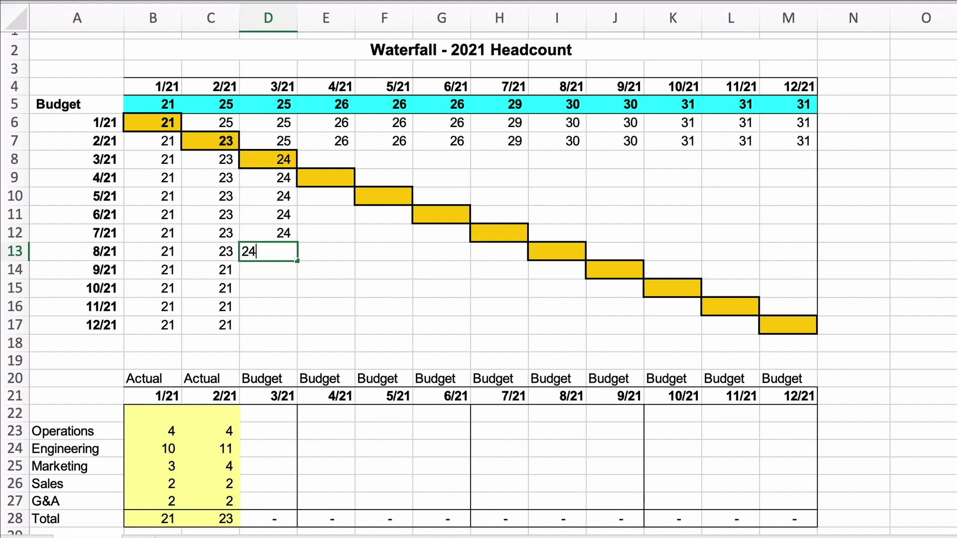
key(Return)
text(24)
key(Return)
text(24)
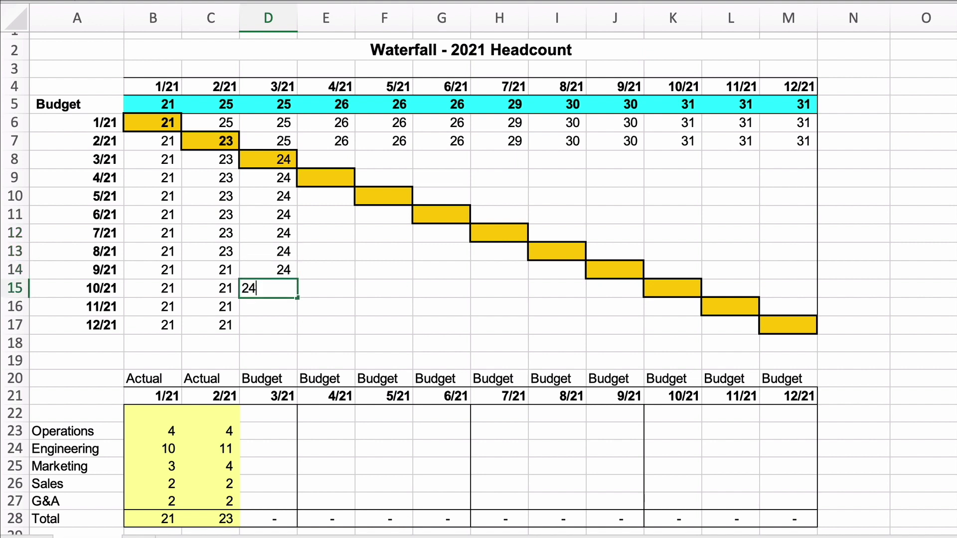
key(Return)
text(24)
key(Return)
text(24)
key(Return)
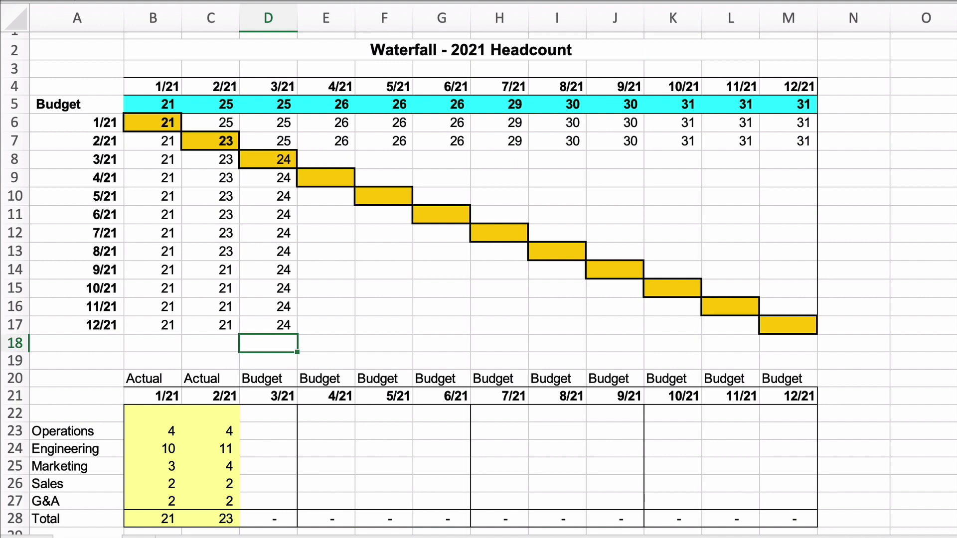
- Fill the 3/21 row from 4/21 to 12/21 with 26, 26, 26, 29, 30, 30, 31, 31, 31
click(338, 155)
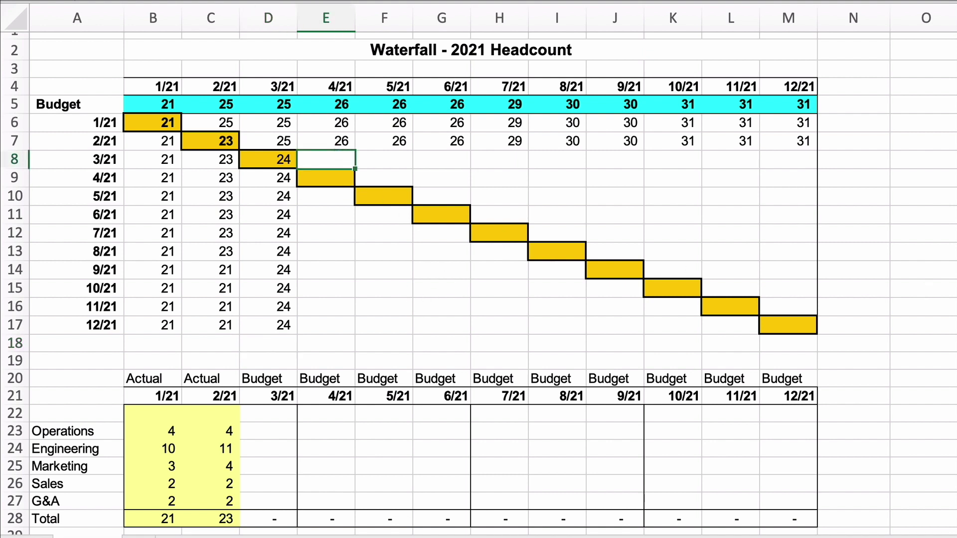
text(26)
key(Tab)
text(26)
key(Tab)
text(26)
key(Tab)
text(29)
key(Tab)
text(30)
key(Tab)
text(30)
key(Tab)
text(31)
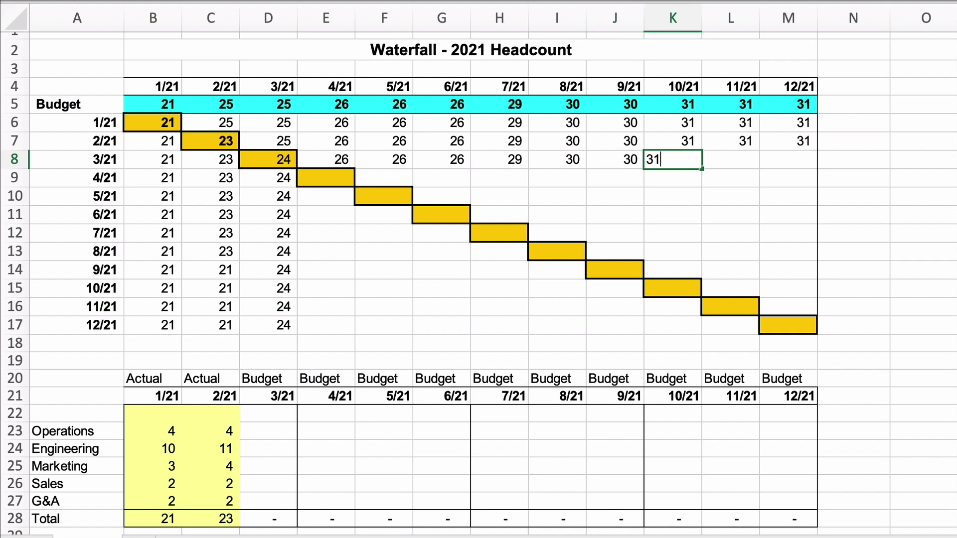
key(Tab)
text(31)
key(Tab)
text(31)
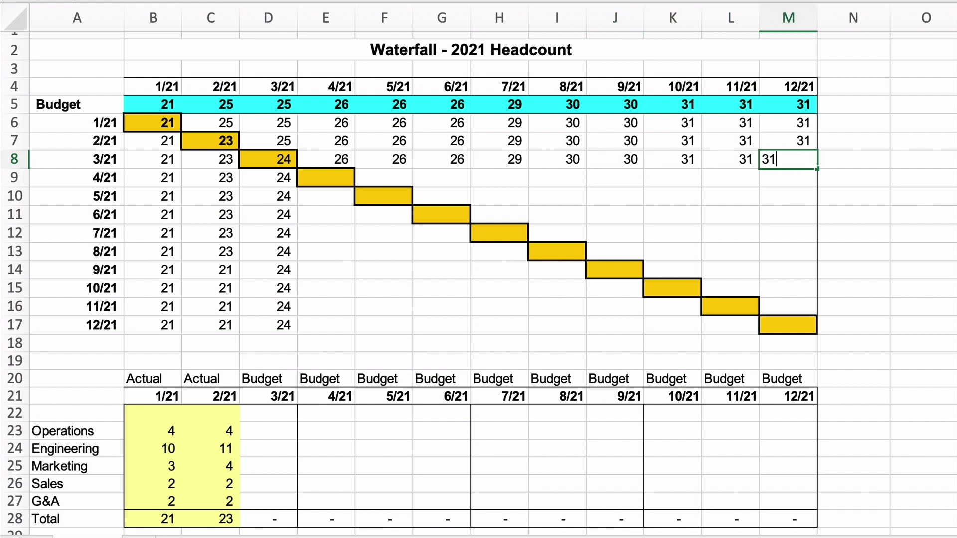
key(Return)
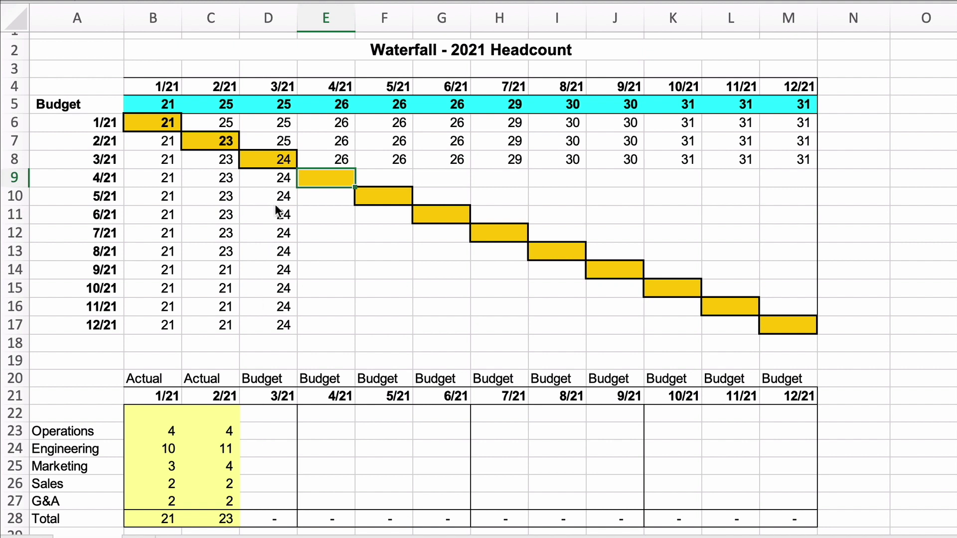
- Enter 3/21 department budgets: Operations 3, Engineering 12, Marketing 4, Sales 2, G&A 2
click(254, 426)
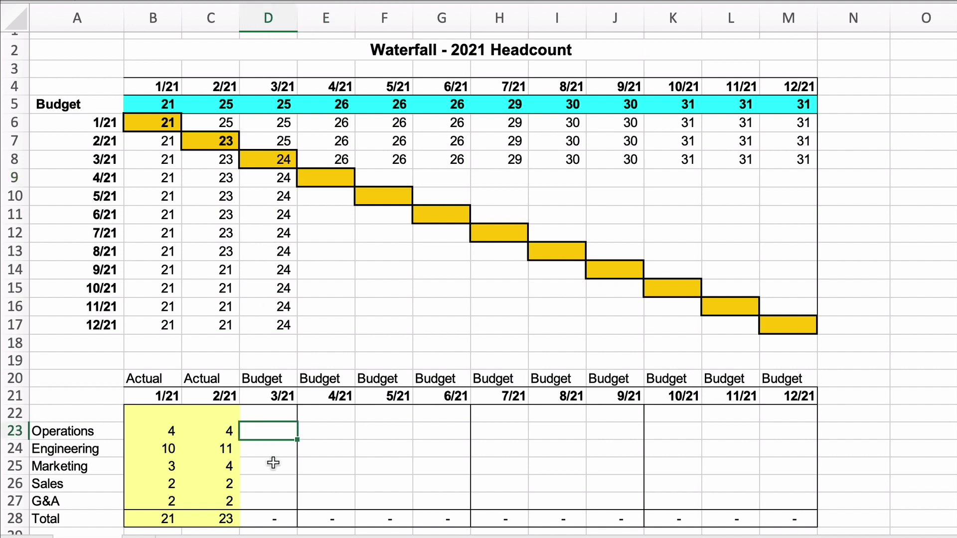
text(3)
key(Return)
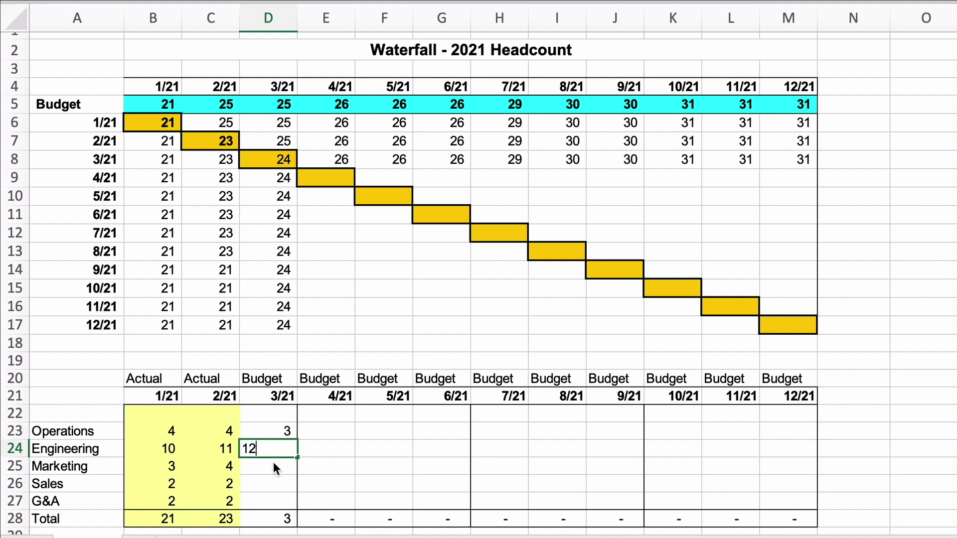
key(Return)
text(4)
key(Return)
text(2)
key(Return)
text(2)
key(Return)
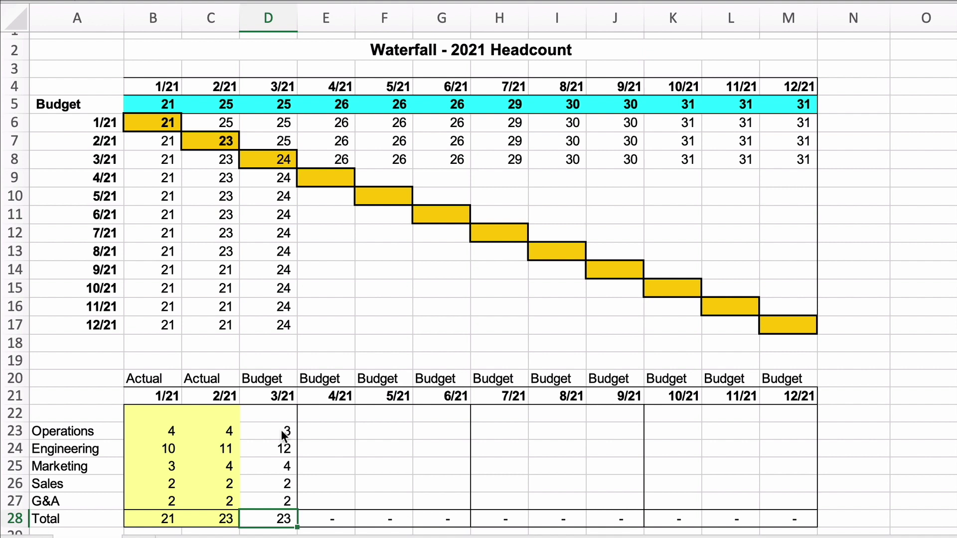
- Correct Engineering's 3/21 budget from 12 to 13
click(279, 459)
click(278, 447)
text(13)
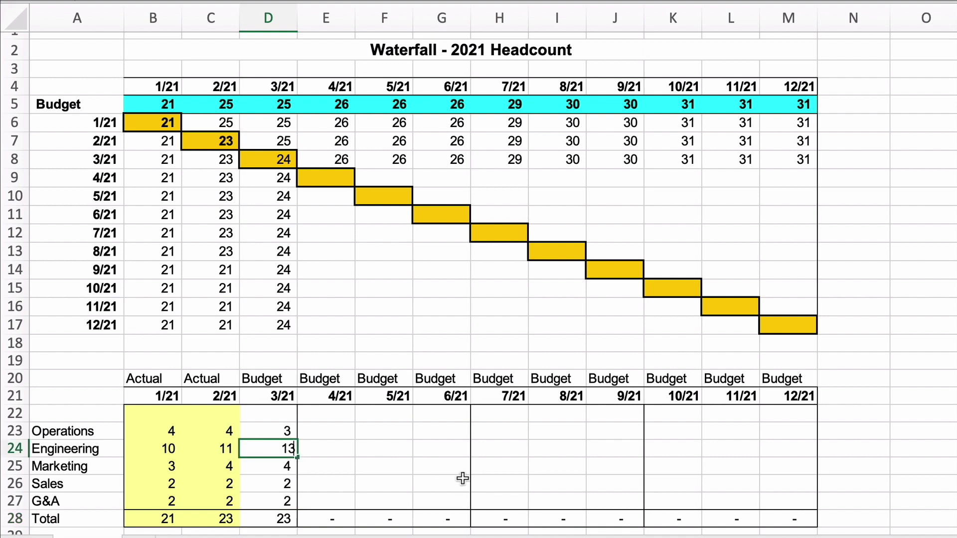
key(Return)
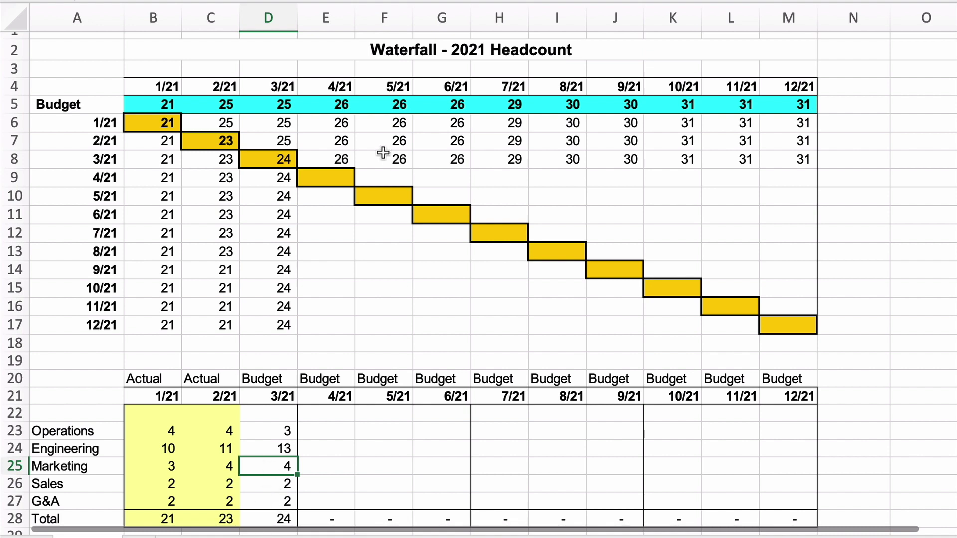
click(338, 181)
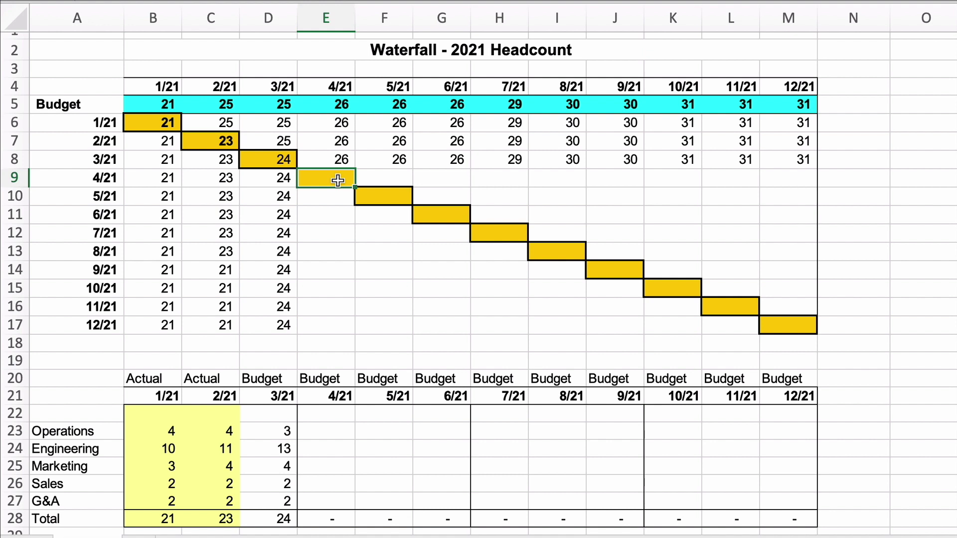
- Record 26 as the 4/21 actual, correcting an initial entry of 25
text(25)
key(Tab)
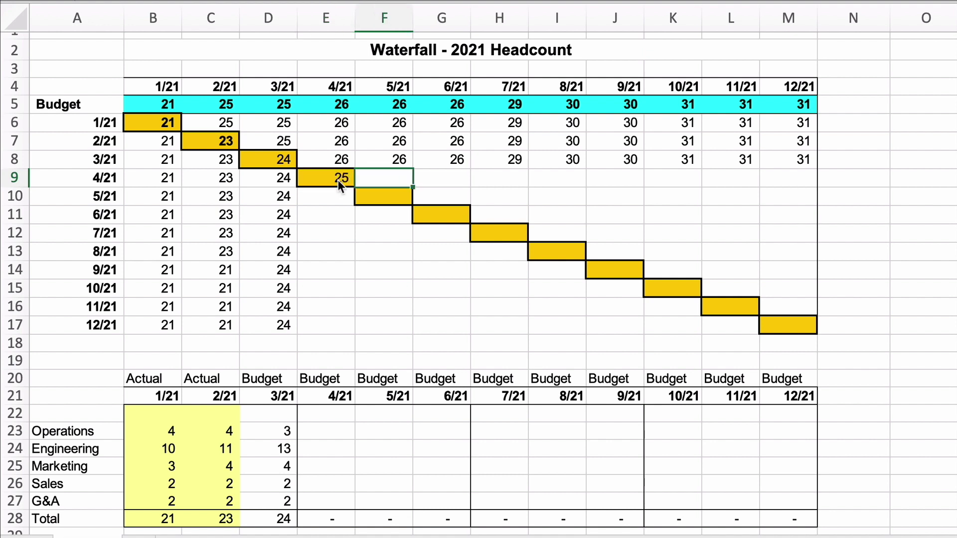
click(338, 181)
text(26)
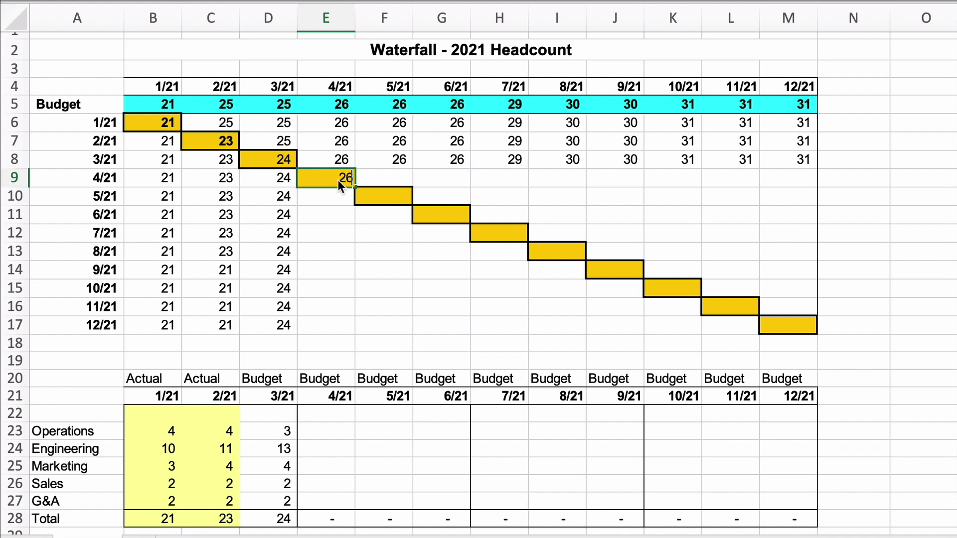
key(Tab)
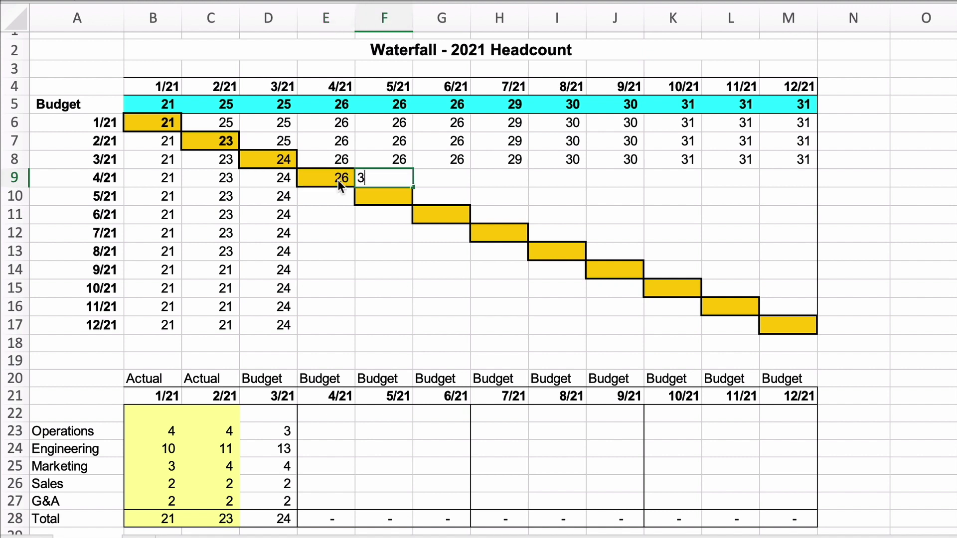
- Fill the 4/21 row's 5/21 to 12/21 forecasts with 29, 31, 32, 32, 33, 34, 35, 35
text(29)
key(Tab)
text(31)
key(Tab)
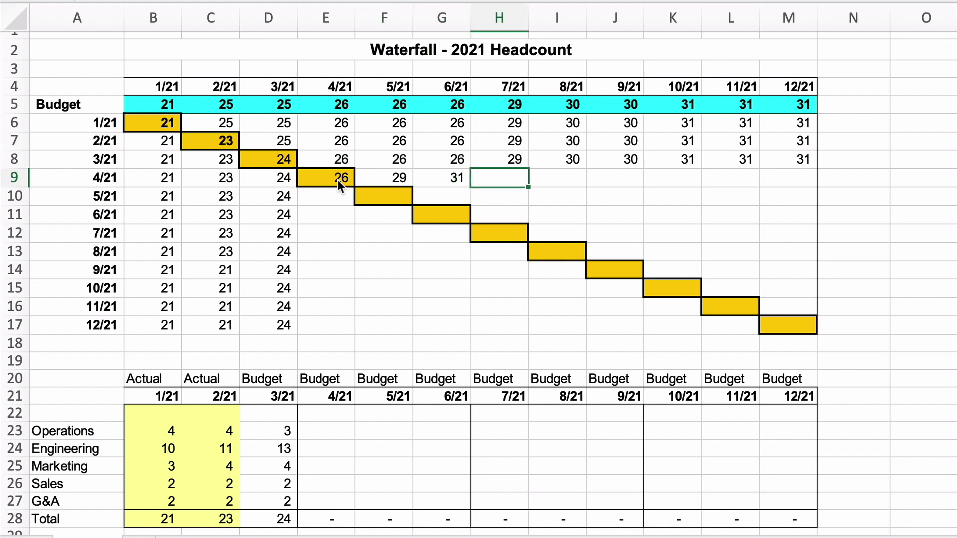
text(32)
key(Tab)
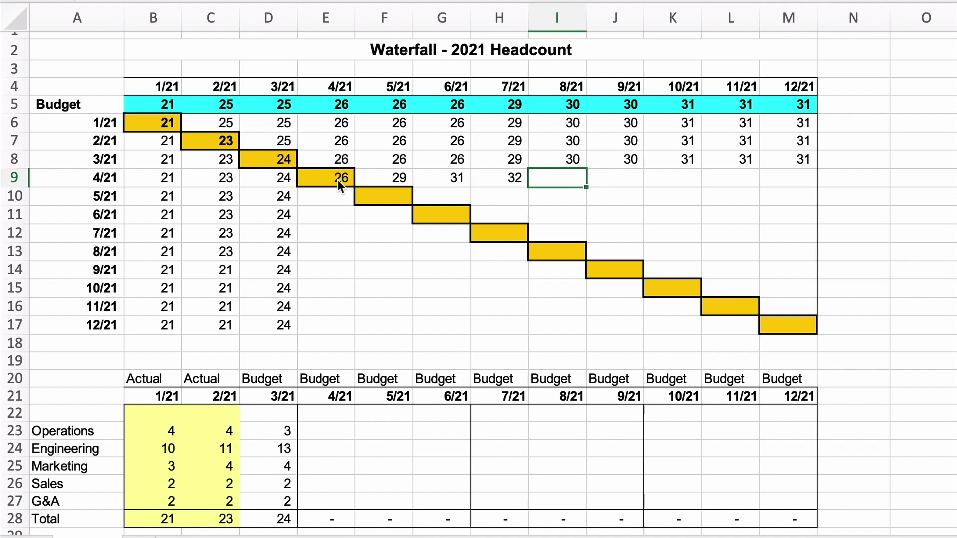
text(32)
key(Tab)
text(33)
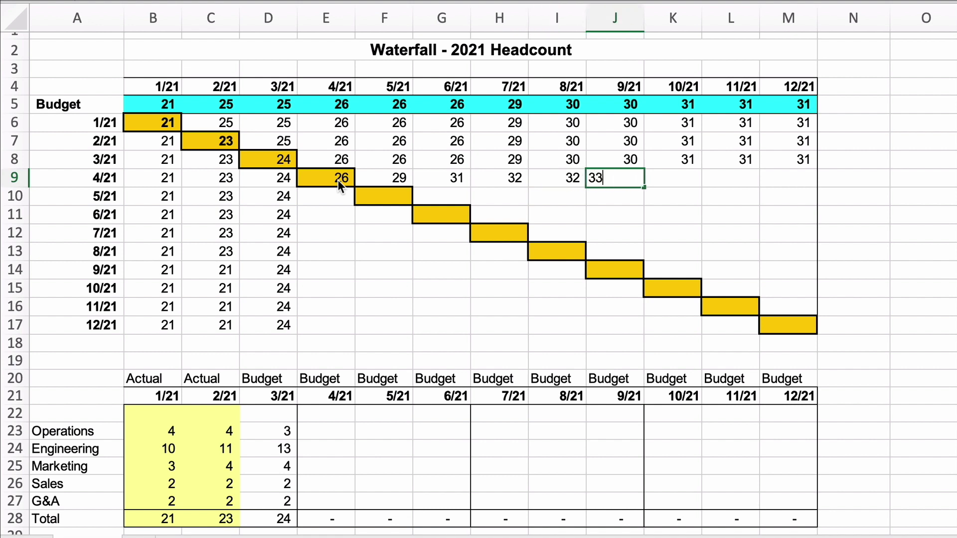
key(Tab)
text(34)
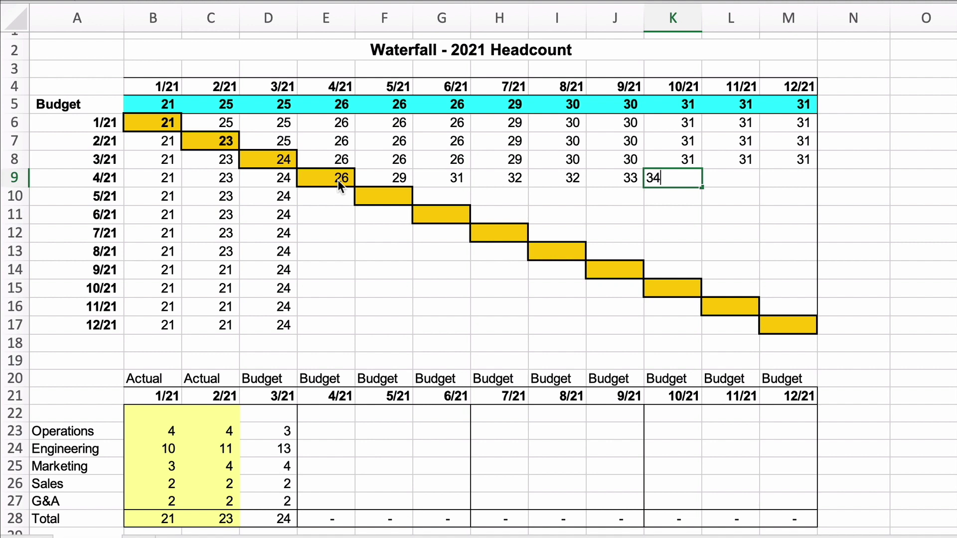
key(Tab)
text(35)
key(Tab)
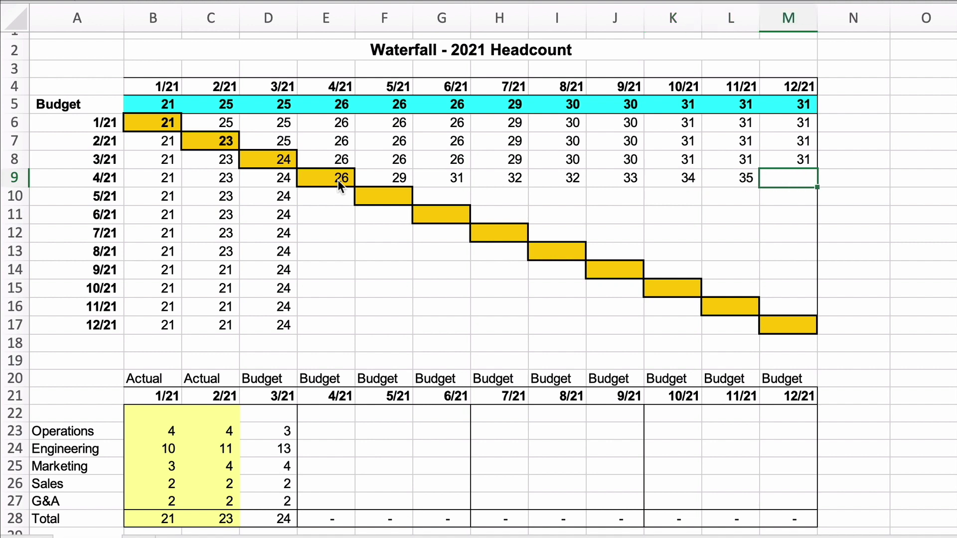
text(35)
key(Return)
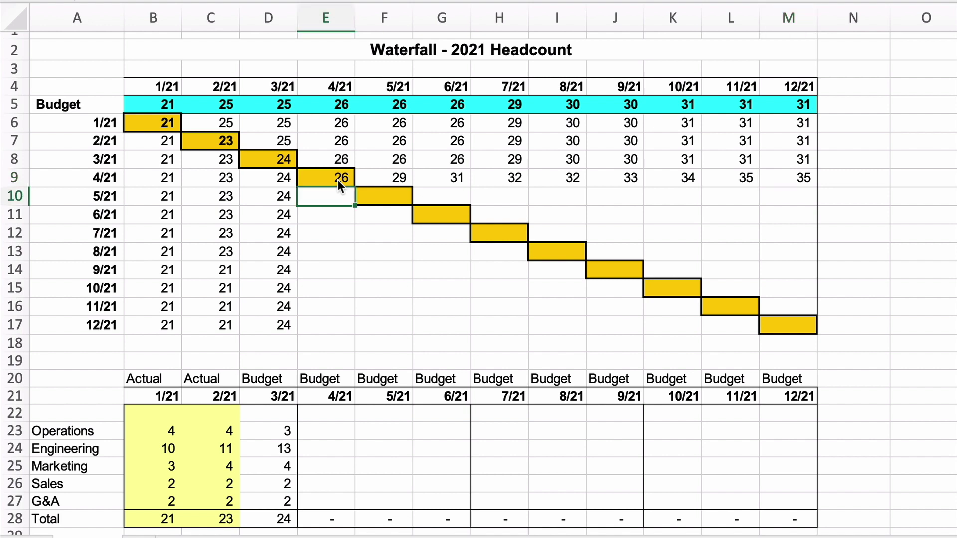
- Enter 4/21 budgets: Operations 4, Engineering 14, Marketing 4, Sales 2 (corrected from 3), G&A 2
click(315, 431)
text(4)
key(Return)
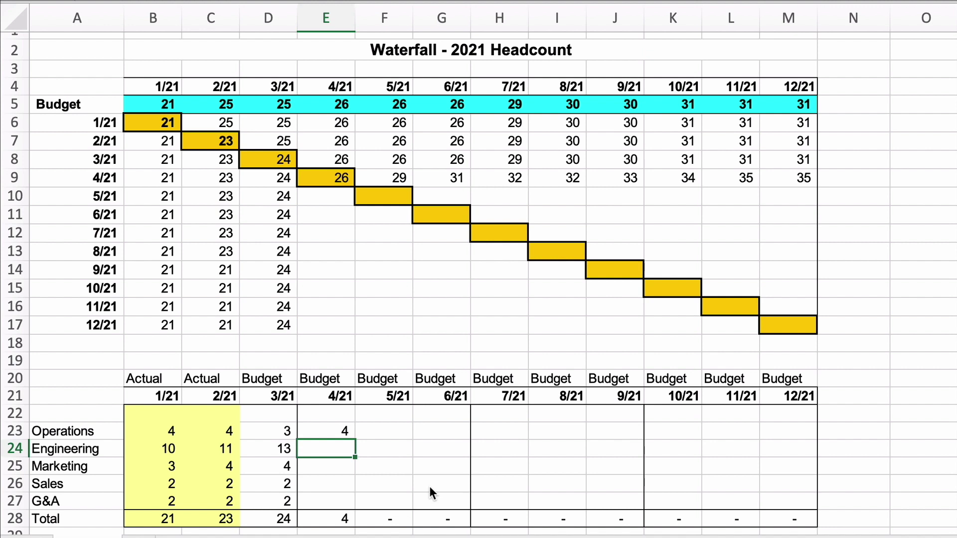
text(14)
key(Return)
text(4)
key(Return)
text(3)
key(Return)
text(2)
key(Return)
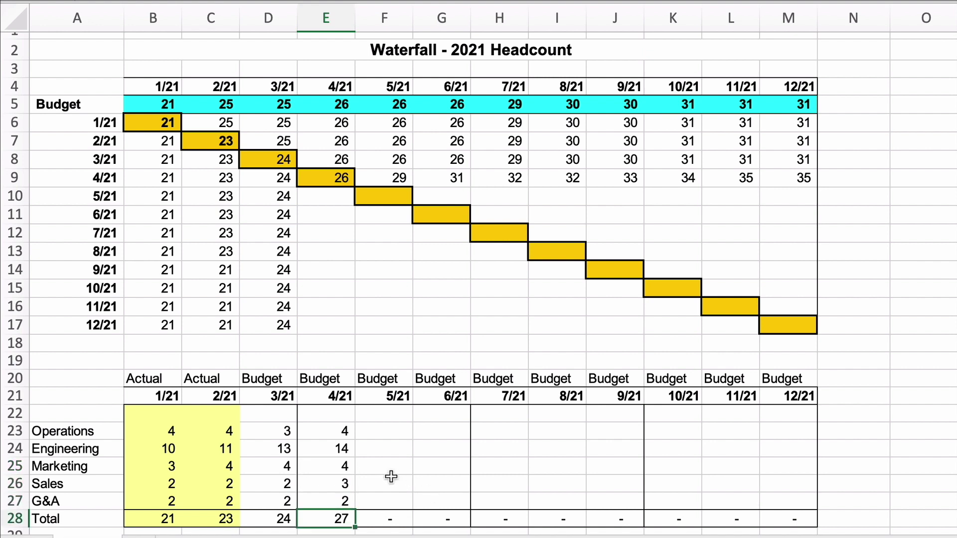
click(345, 484)
text(2)
key(Return)
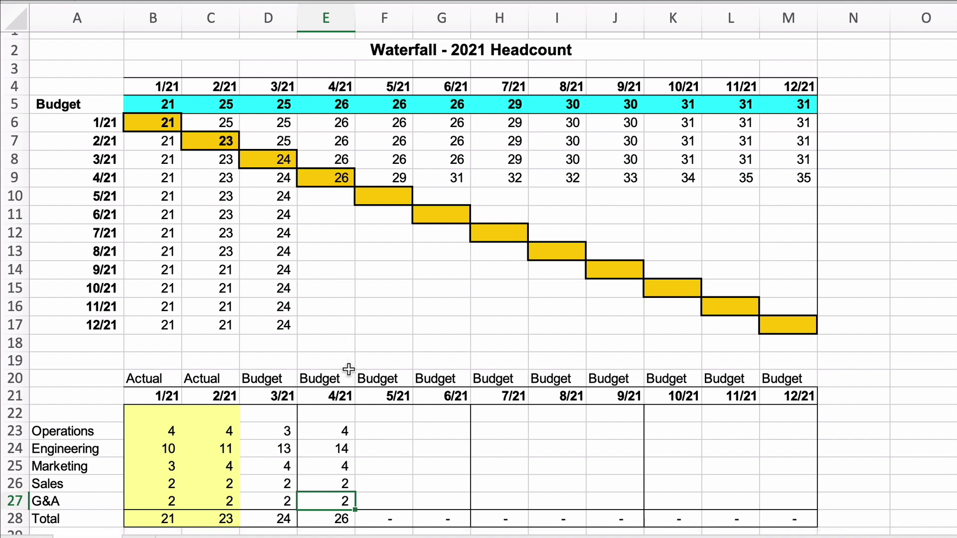
- Fill 26 down the 4/21 column from 5/21 through 12/21
double_click(316, 197)
text(26)
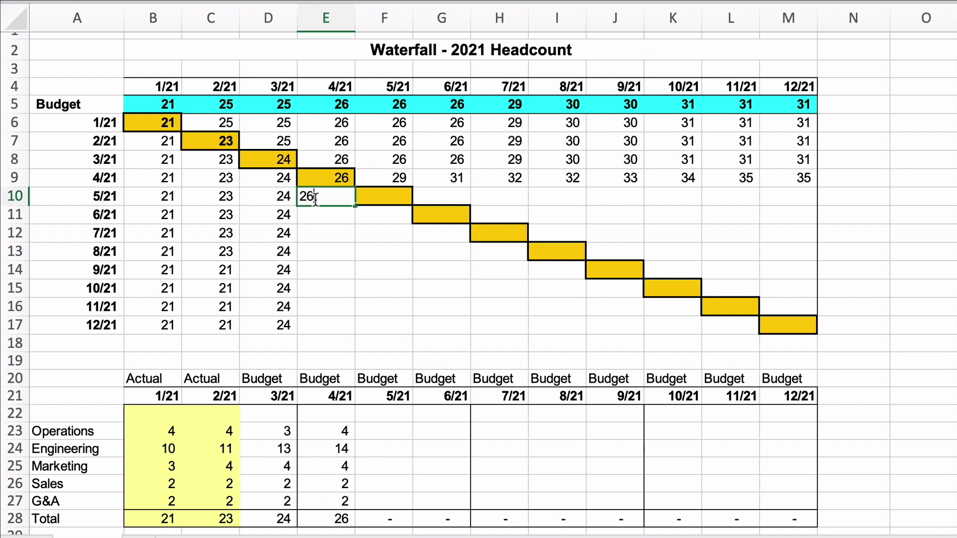
key(Return)
text(26)
key(Return)
text(26)
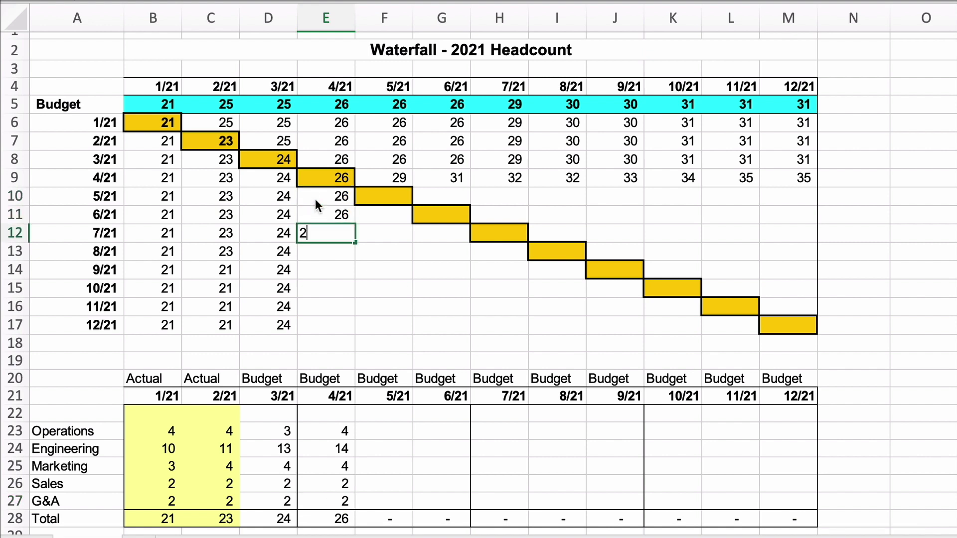
key(Return)
text(26)
key(Return)
text(26)
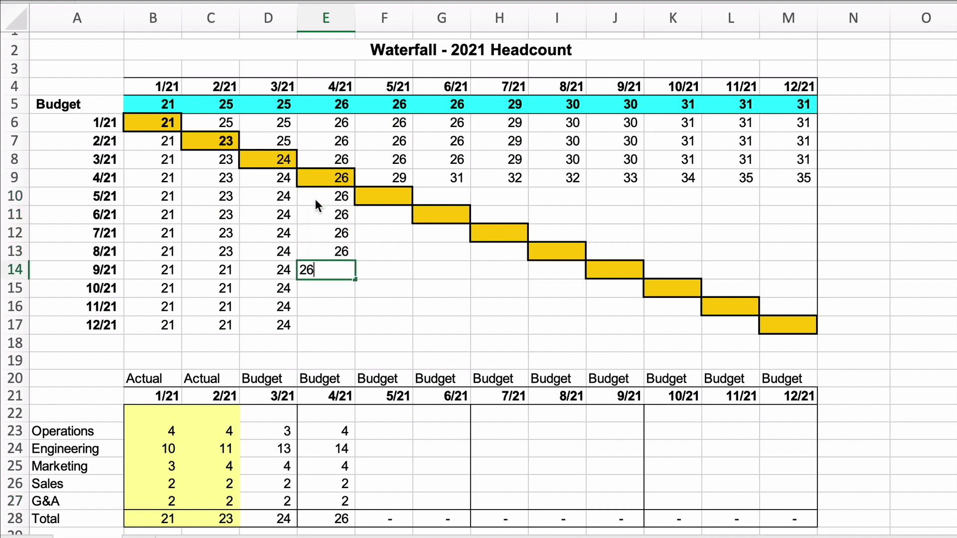
key(Return)
text(26)
key(Return)
text(26)
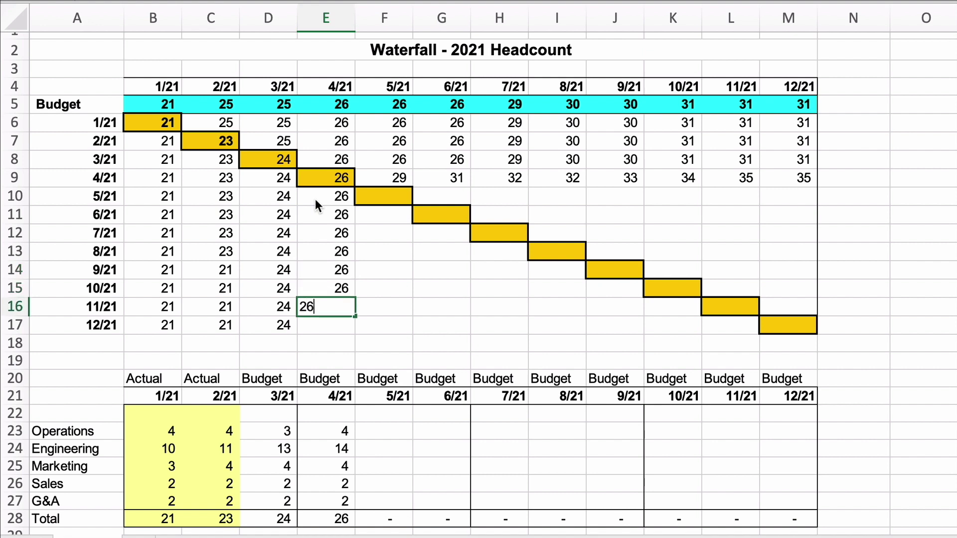
key(Return)
text(26)
key(Return)
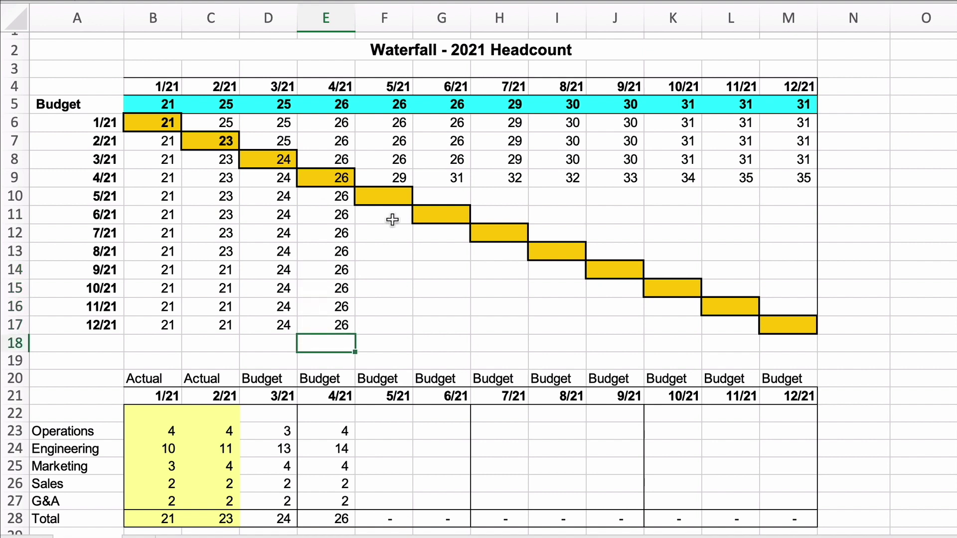
click(386, 196)
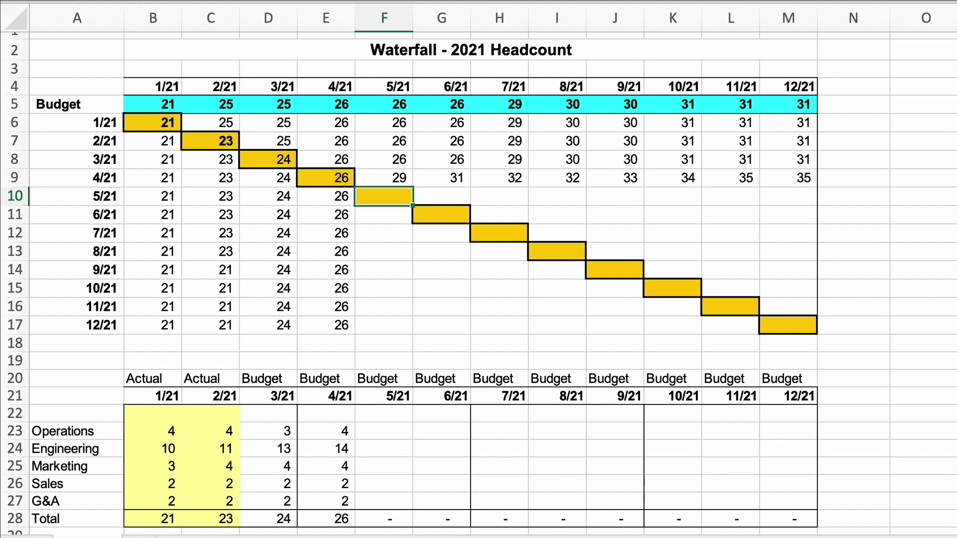
- Enter 28 as the 5/21 actual, then 31, 32, 32, 33, 34, 35, 35 for June–December
text(28)
key(Return)
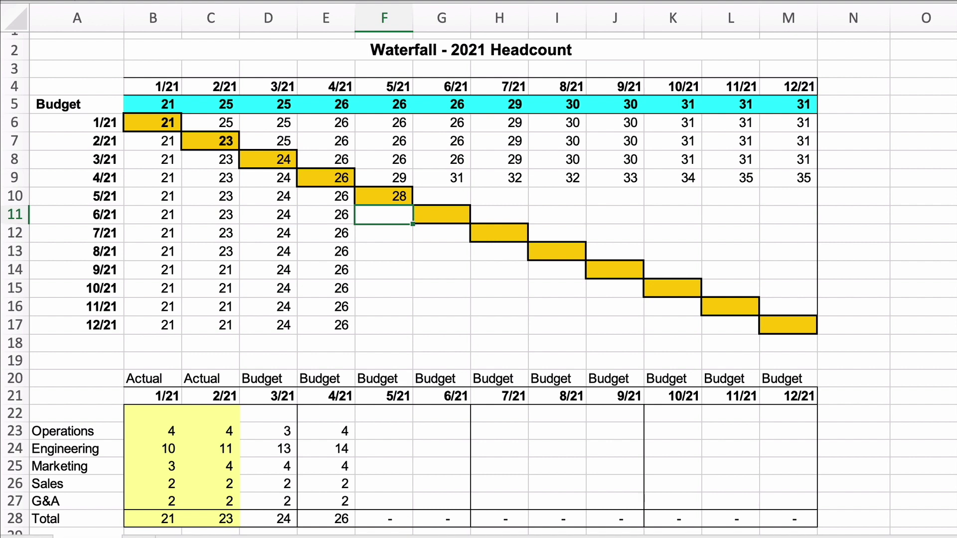
click(453, 192)
text(31)
key(Tab)
text(32)
key(Tab)
text(32)
key(Tab)
text(33)
key(Tab)
text(34)
key(Tab)
text(35)
key(Tab)
text(3)
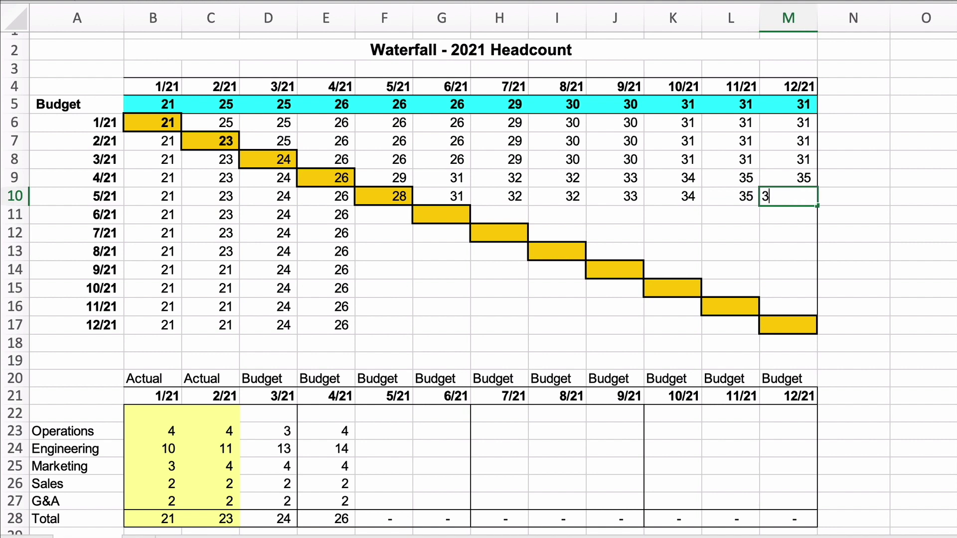
text(5)
key(Return)
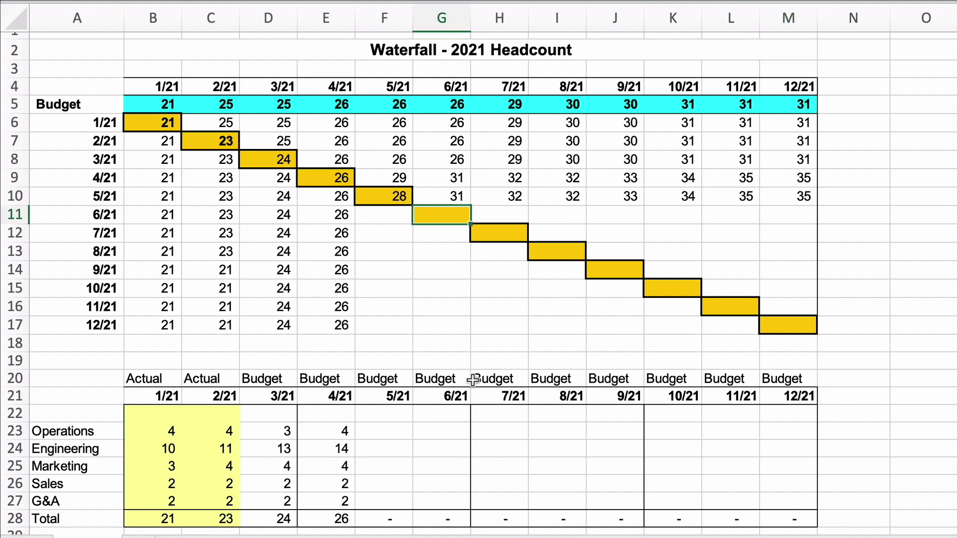
- Enter the 5/21 department budgets 4, 15, 5, 2, 2 in F23:F27, totalling 28
click(374, 433)
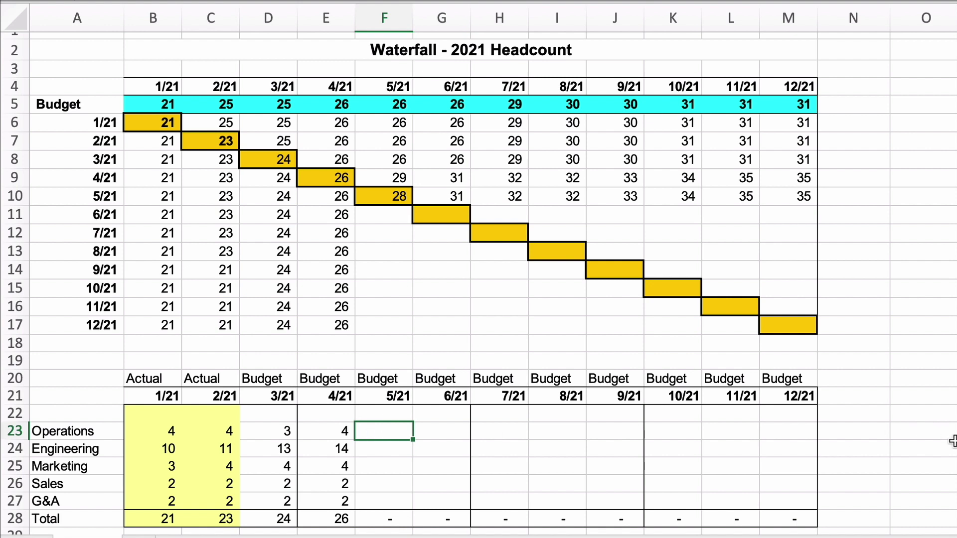
text(4)
key(Return)
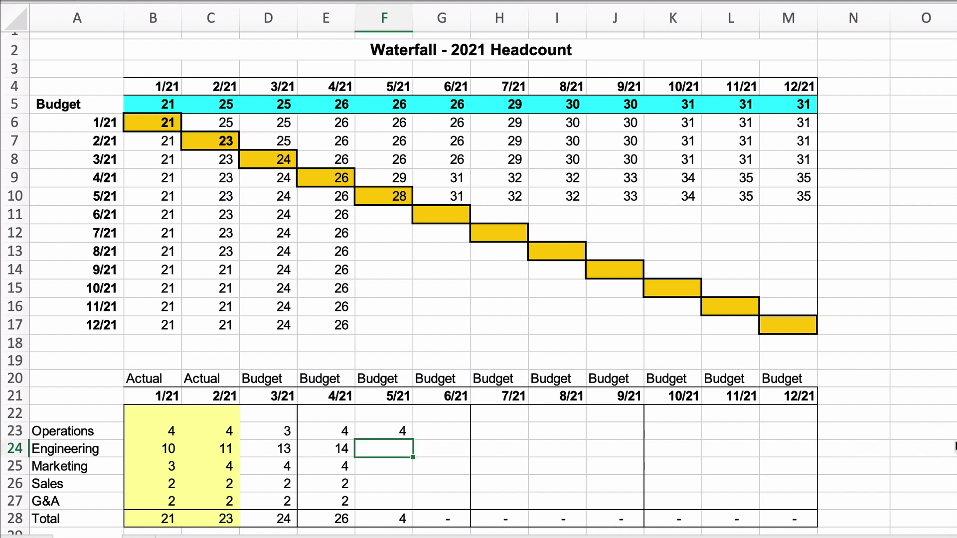
text(15)
key(Return)
text(5)
key(Return)
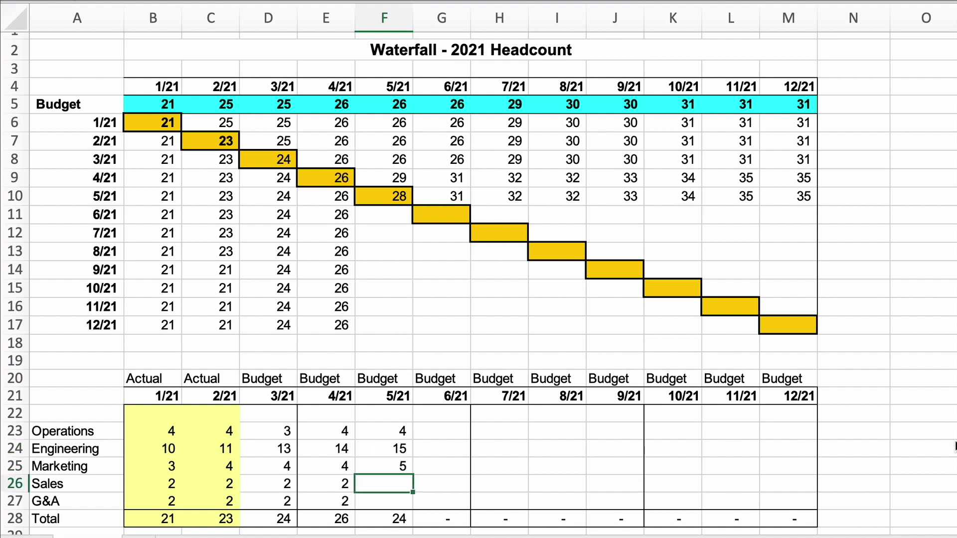
text(2)
key(Return)
text(2)
key(Return)
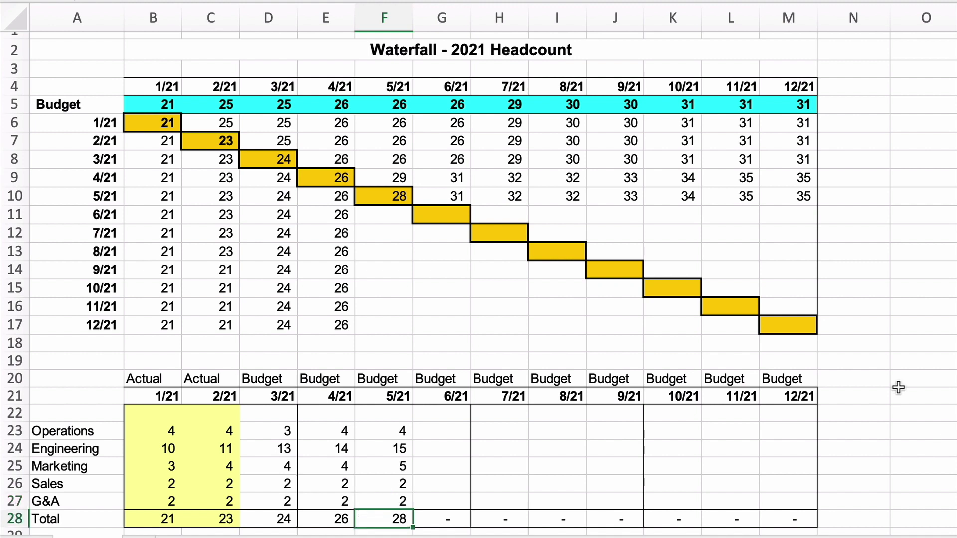
- Fill 28 down column F through 12/21, correcting the mistyped 292
click(379, 219)
text(28)
key(Return)
text(292)
key(Return)
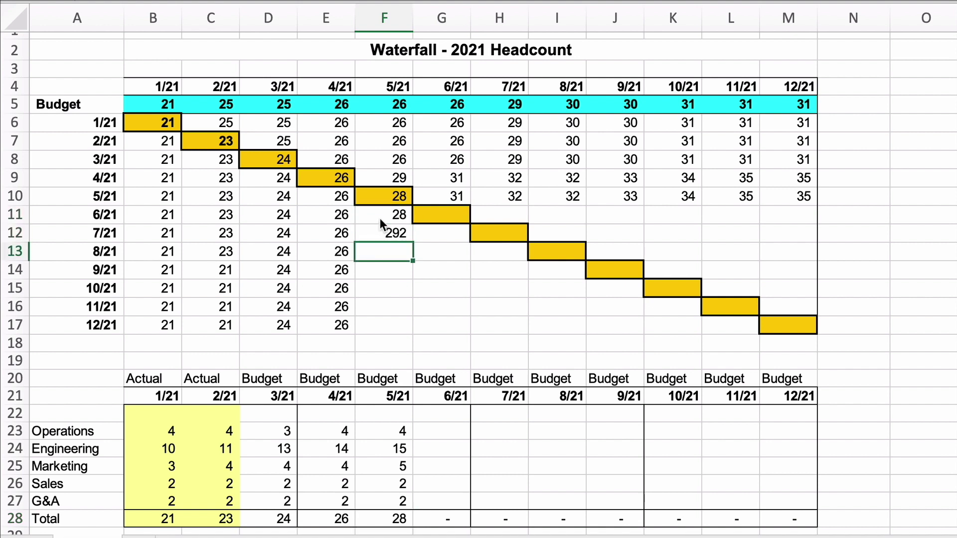
click(383, 236)
text(28)
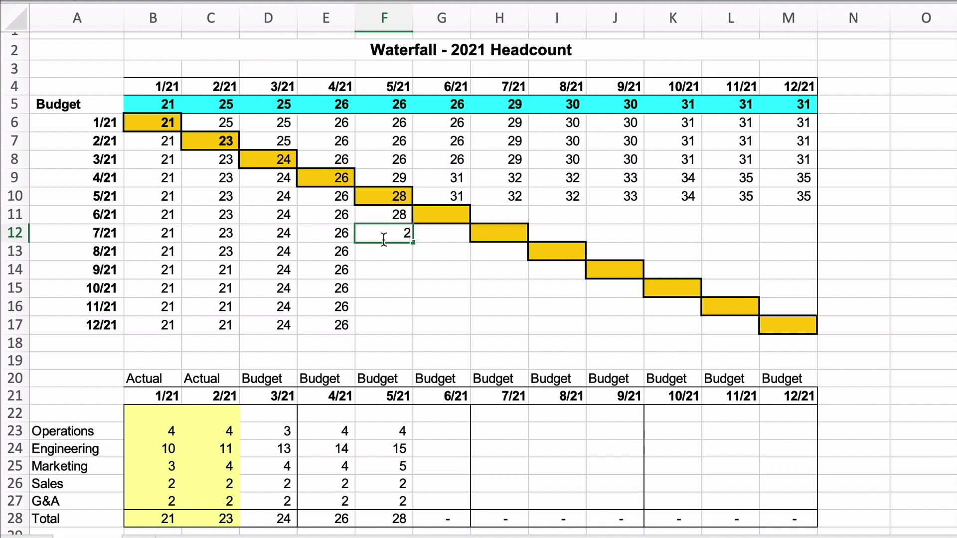
key(Return)
drag(385, 214, 405, 329)
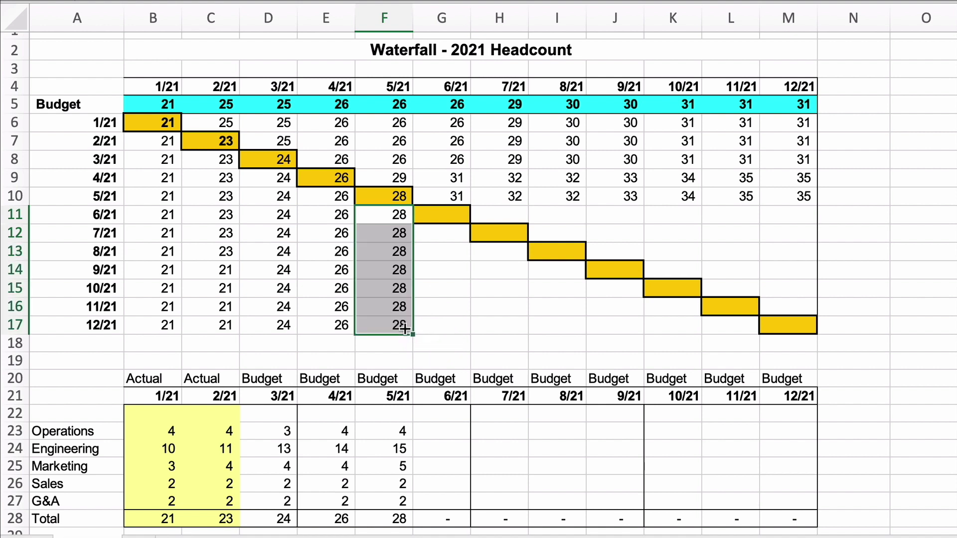
click(447, 214)
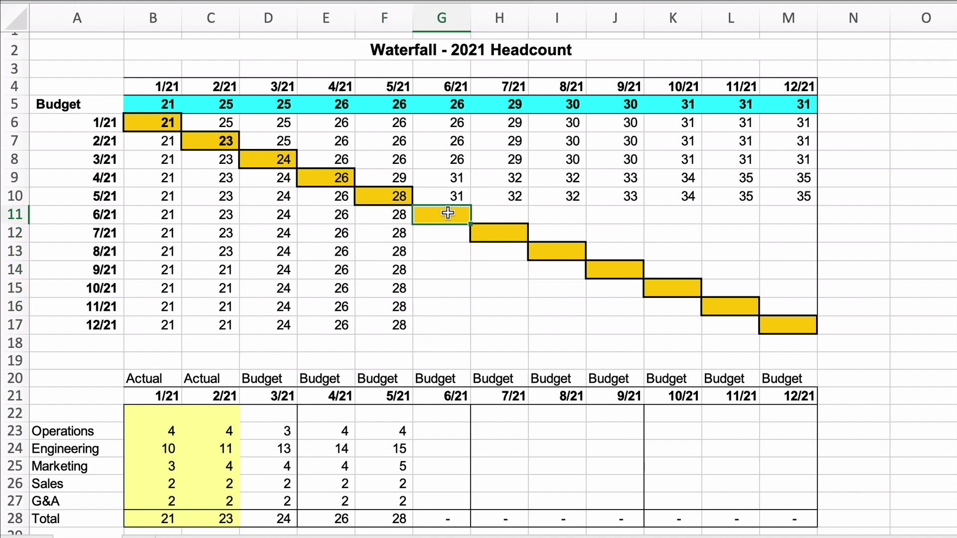
- Record 30 as the 6/21 actual and forecast July–December as 32, 32, 33, 34, 35, 35
text(30)
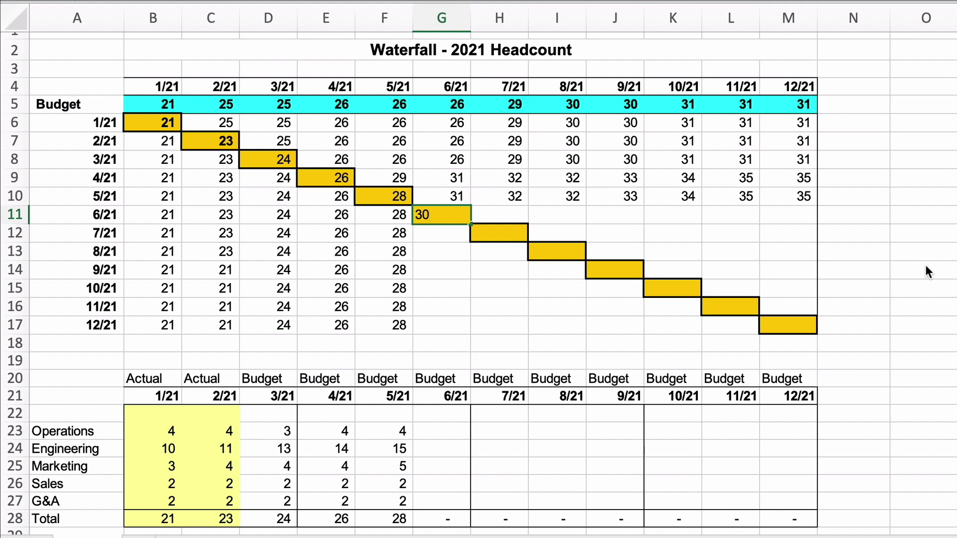
key(Return)
click(509, 218)
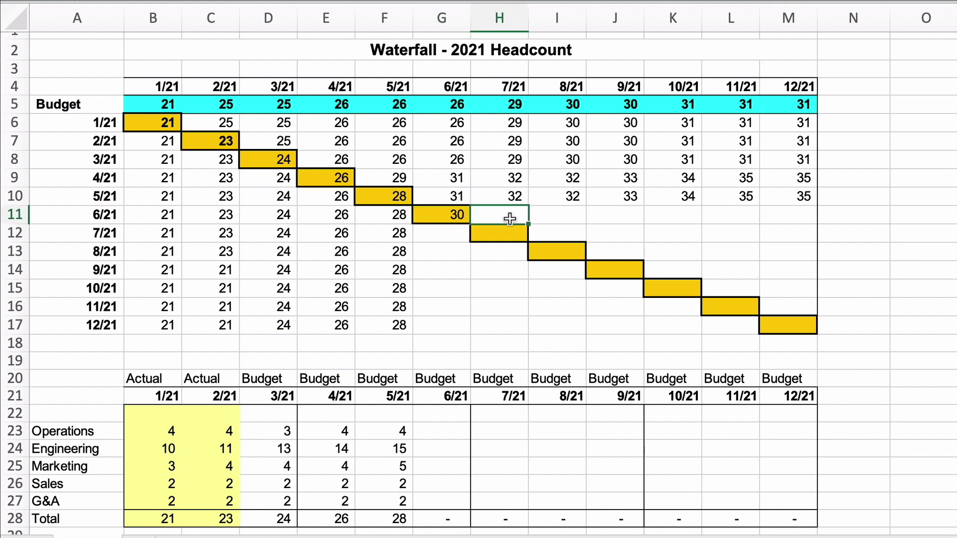
text(32)
key(Tab)
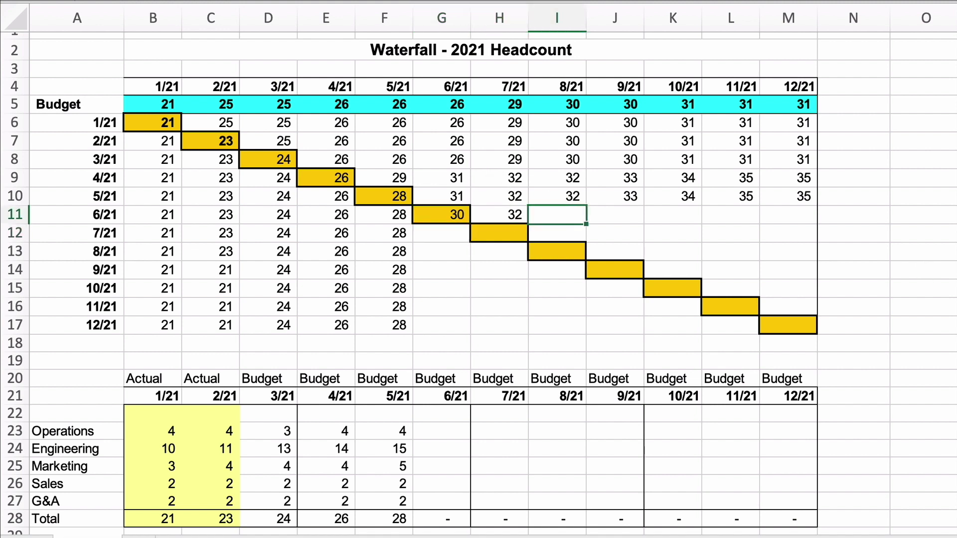
text(32)
key(Tab)
text(33)
key(Tab)
text(34)
key(Tab)
text(35)
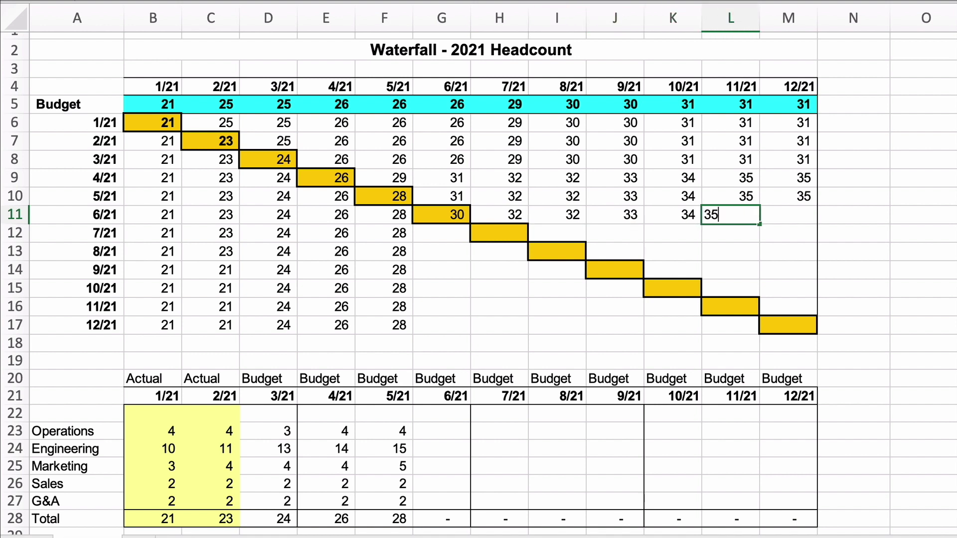
key(Tab)
text(35)
key(Return)
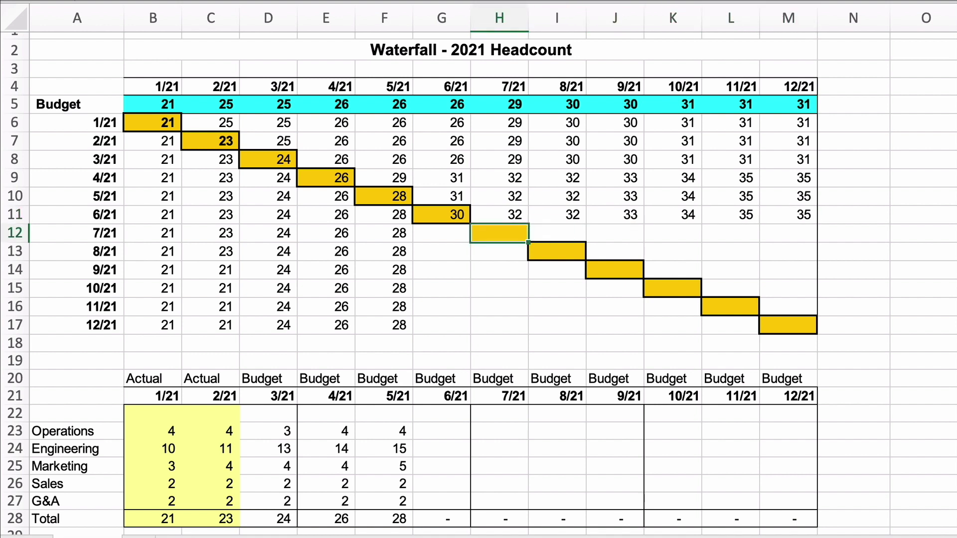
- Set the June Operations budget in G23 to 3
click(452, 431)
text(3)
key(Return)
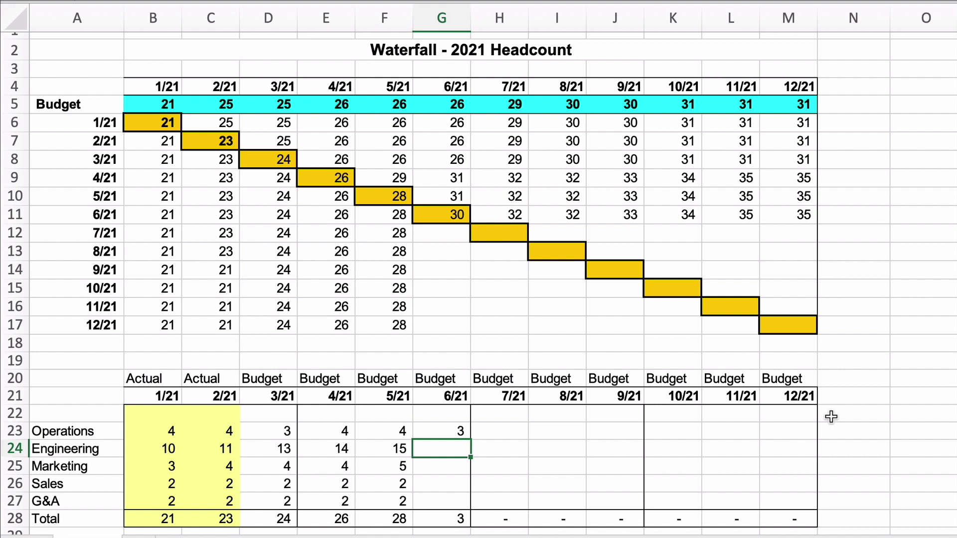
- Enter June budgets Engineering 17, Marketing 5, Sales 3, G&A 2, totalling 30
text(17)
key(Return)
text(5)
key(Return)
text(3)
key(Return)
text(2)
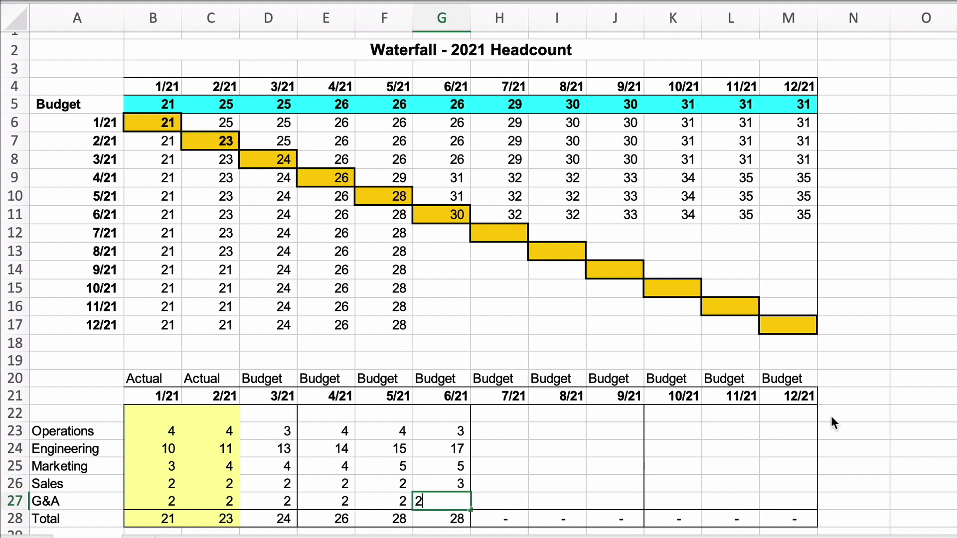
key(Return)
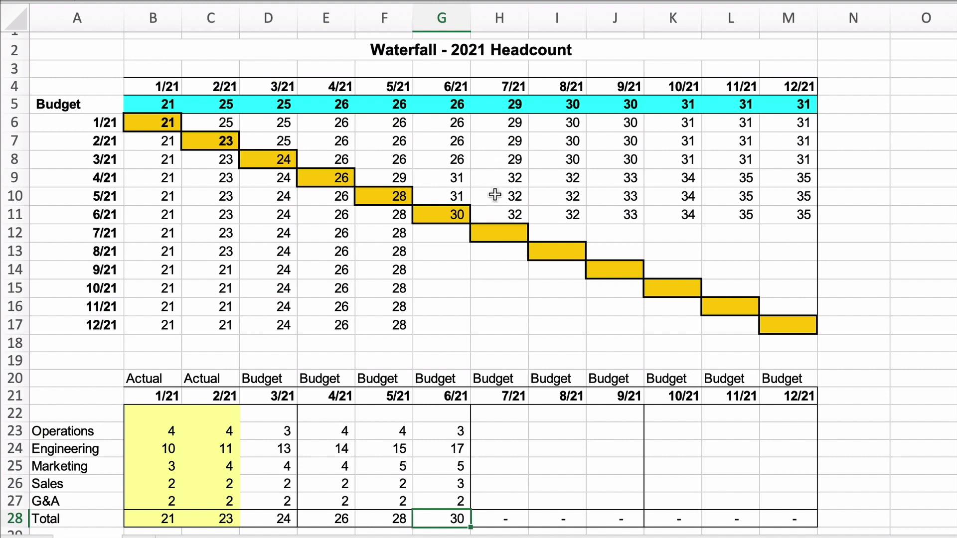
- Enter 30 in G12 through G17 for the 7/21–12/21 rows
click(443, 233)
text(30)
key(Return)
text(30)
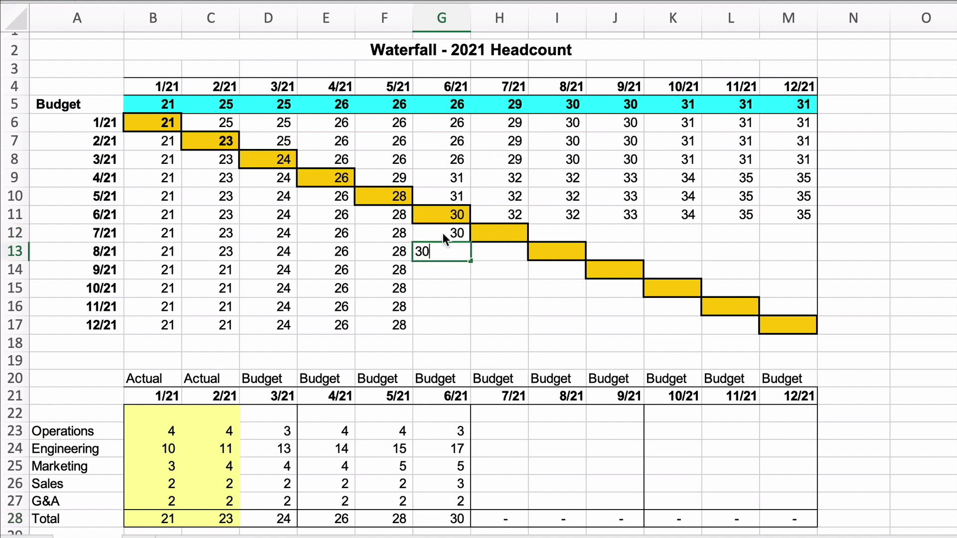
key(Return)
text(30)
key(Return)
text(30)
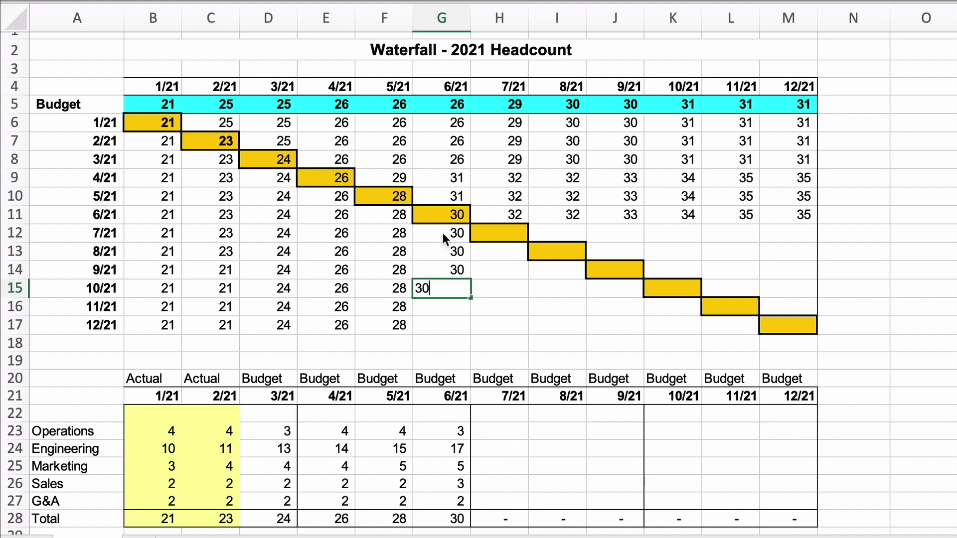
key(Return)
text(30)
key(Return)
text(30)
key(Return)
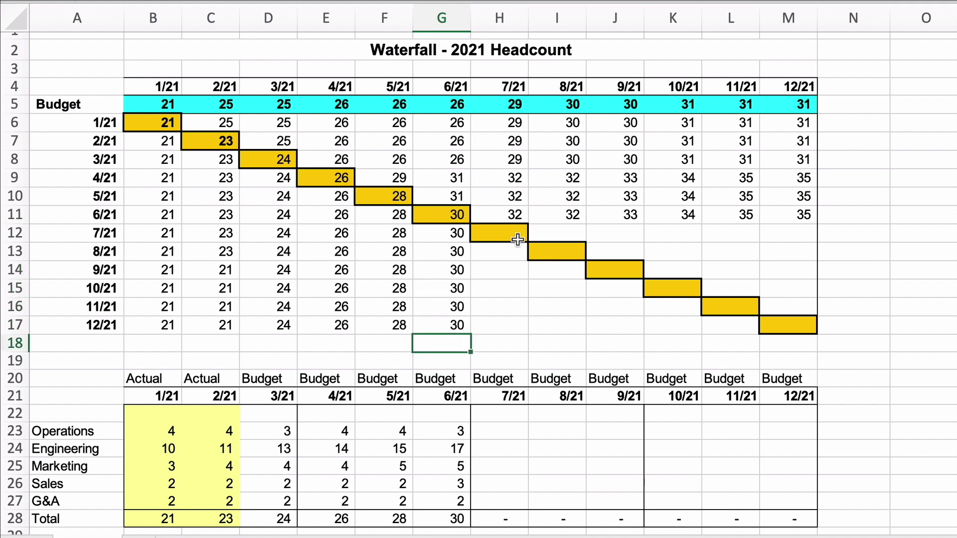
click(502, 235)
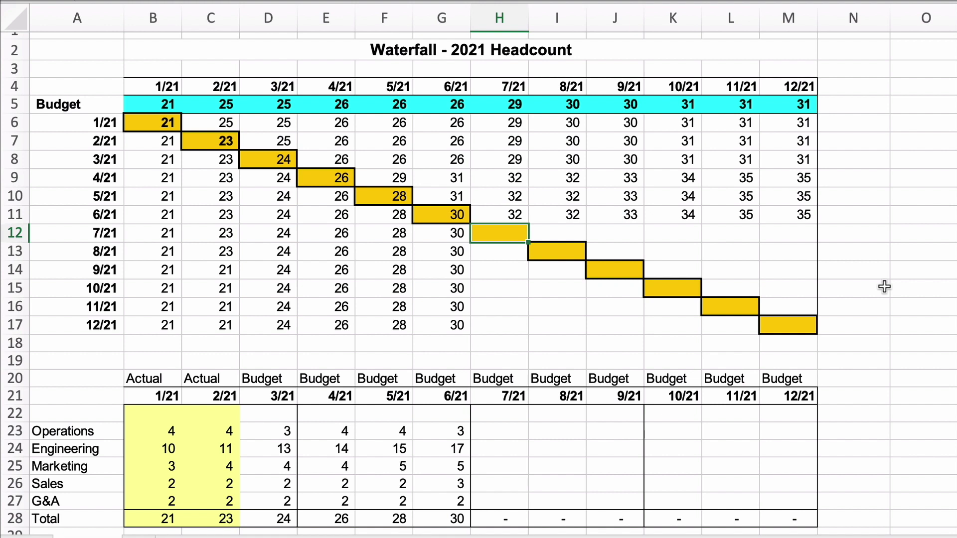
- Enter 32 as the 7/21 actual and down column H through 12/21 (H12:H17)
text(32)
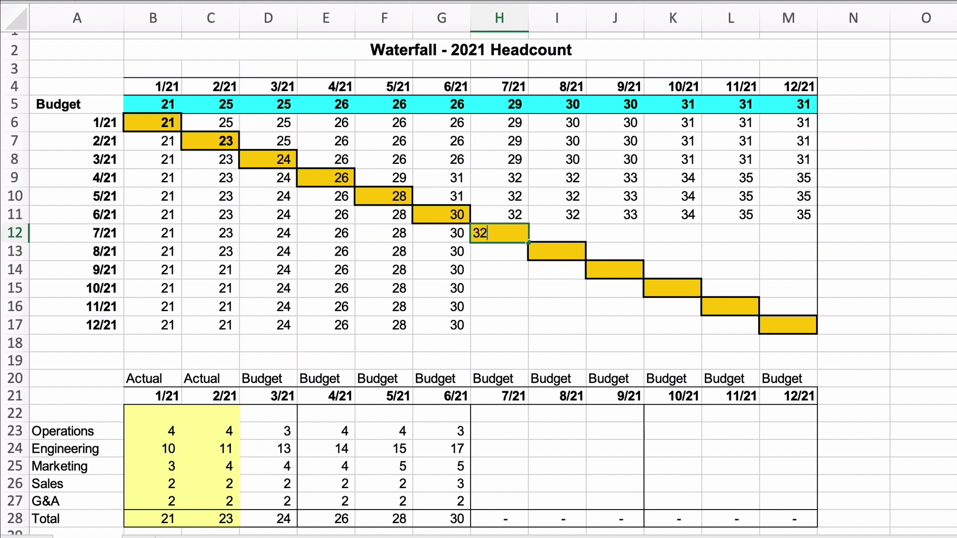
key(Return)
text(32)
key(Return)
text(32)
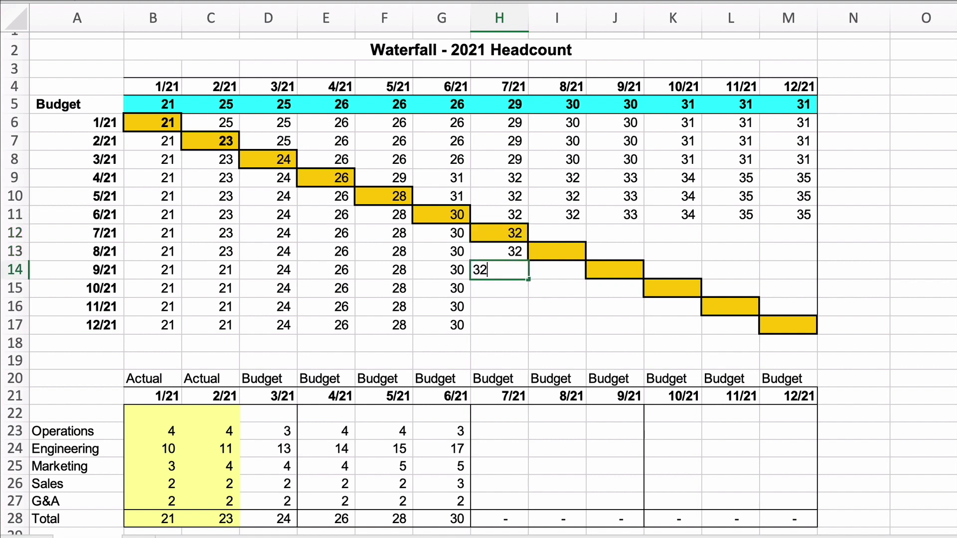
key(Return)
text(32)
key(Return)
text(32)
key(Return)
text(32)
key(Return)
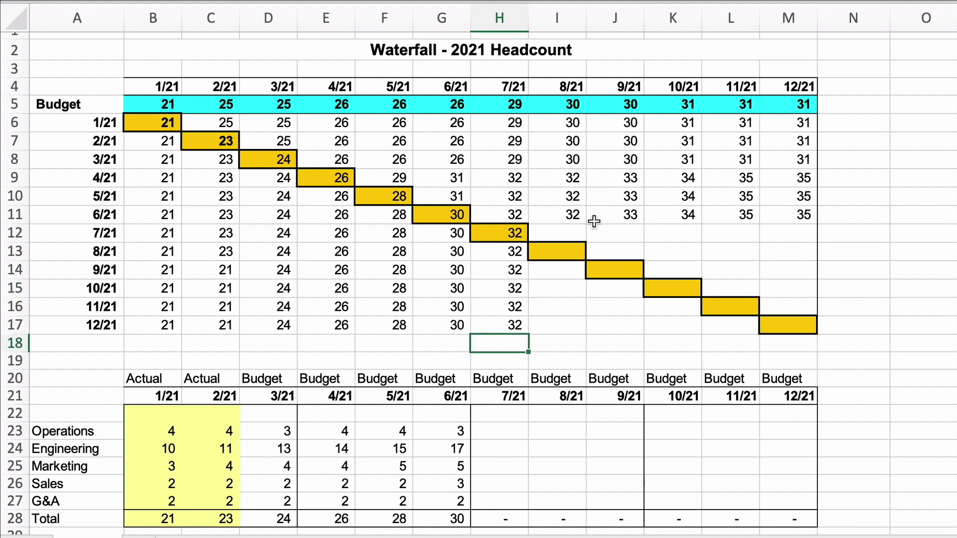
- Forecast the 7/21 row's August–December as 32, 33, 34, 35, 35 in I12:M12
click(574, 226)
text(32)
key(Tab)
text(33)
key(Tab)
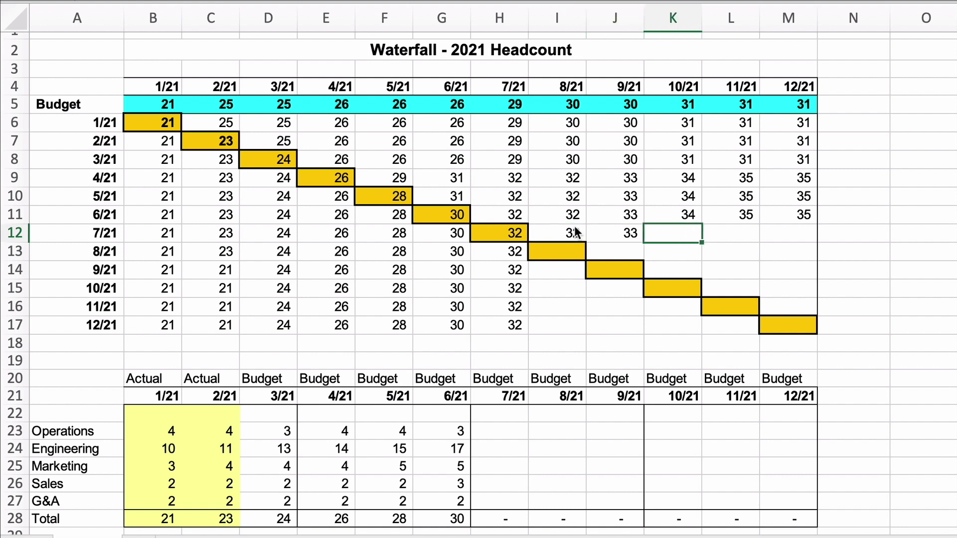
text(34)
key(Tab)
text(35)
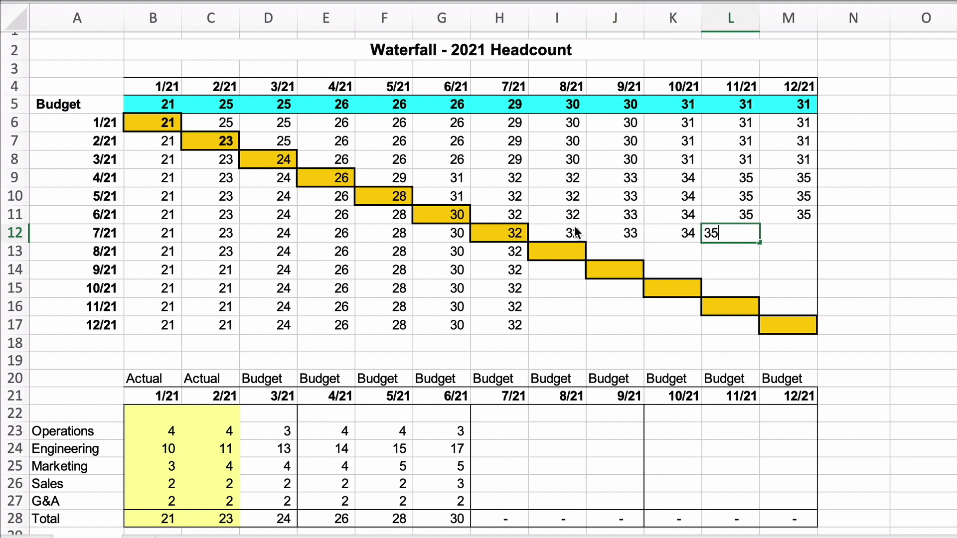
key(Tab)
text(35)
key(Return)
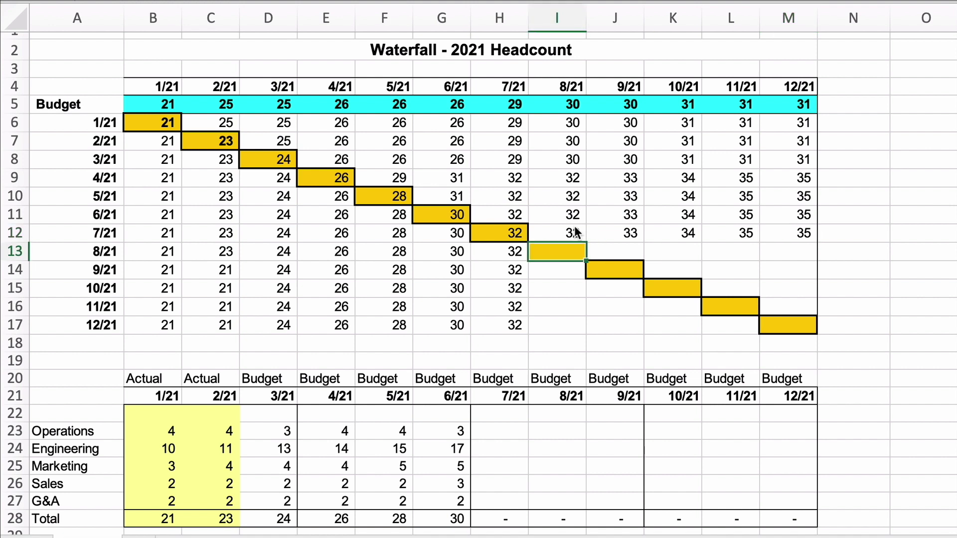
- Enter July department budgets 4, 18, 5, 3, 2 in H23:H27, totalling 32
click(496, 430)
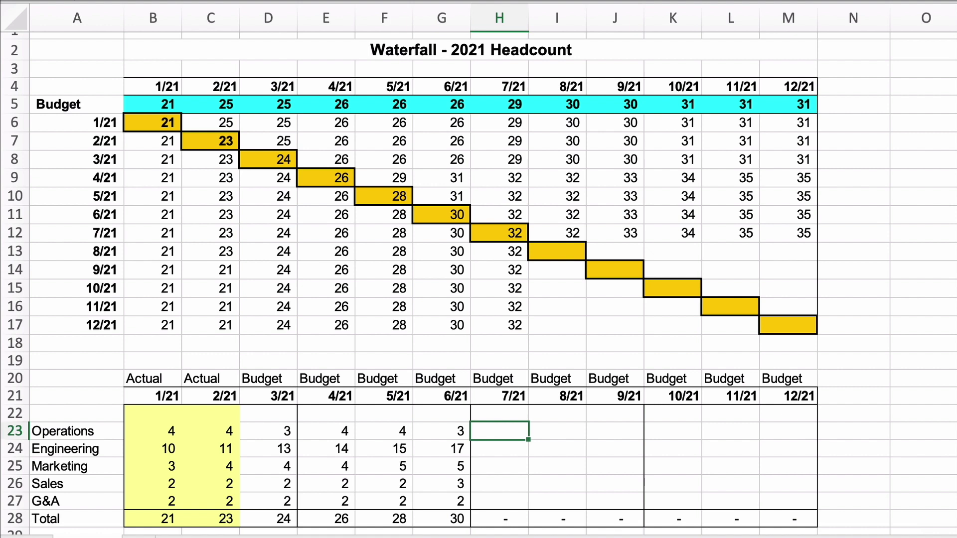
text(4)
key(Return)
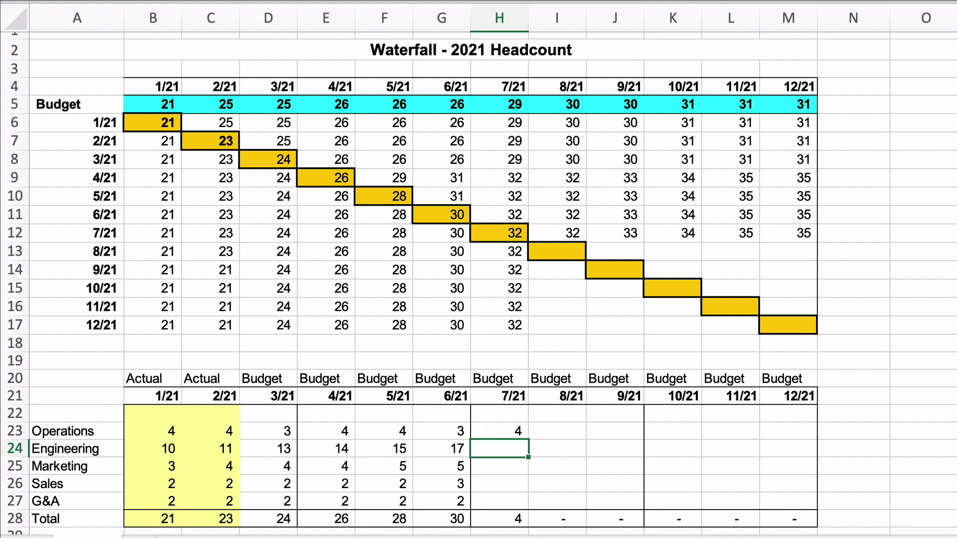
text(18)
key(Return)
text(5)
key(Return)
text(3)
key(Return)
text(2)
key(Return)
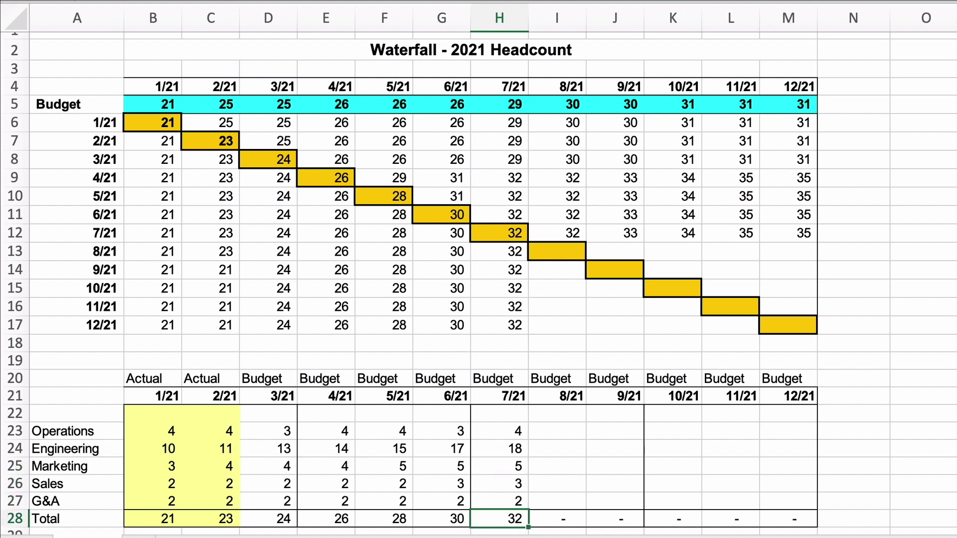
- Enter August department budgets 4, 17, 5, 3, 2 in I23:I27, totalling 31
click(552, 429)
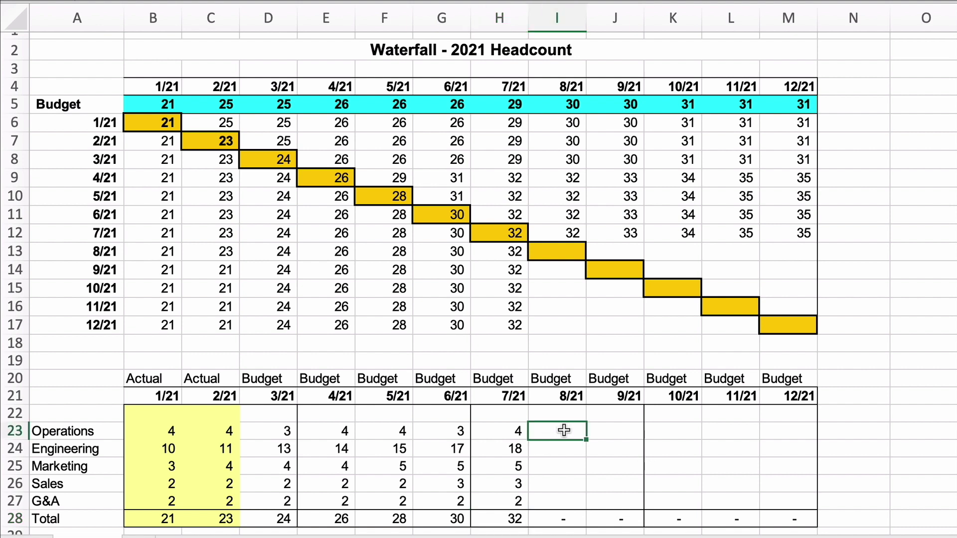
text(4)
key(Return)
text(17)
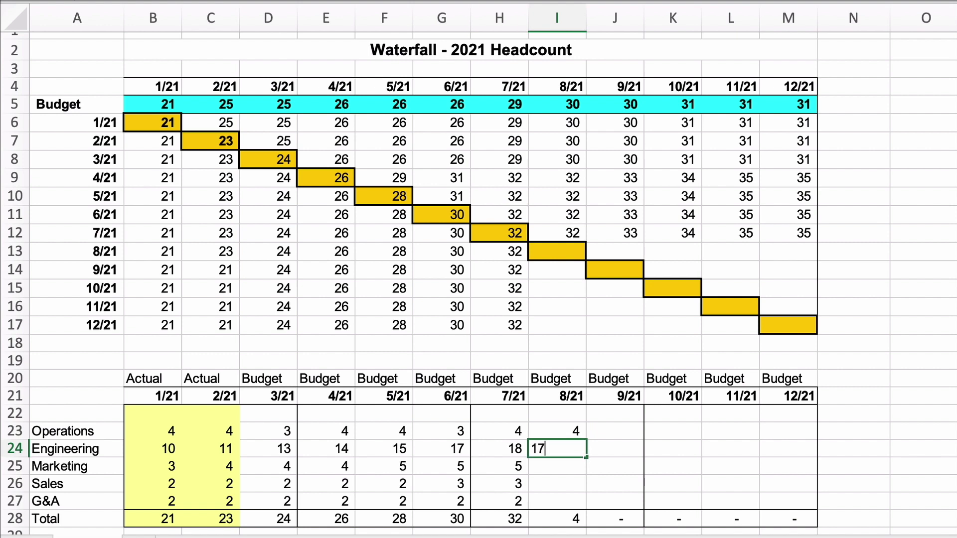
key(Return)
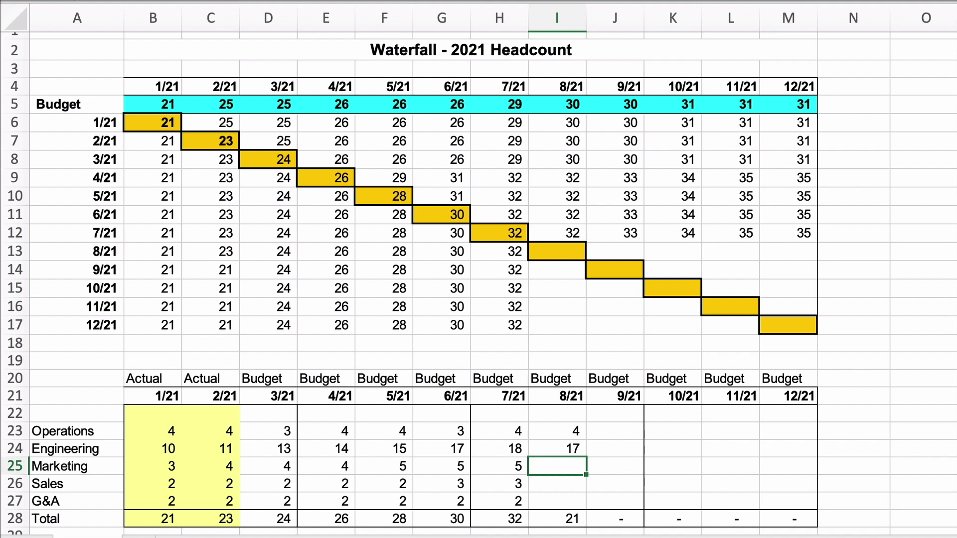
text(5)
key(Return)
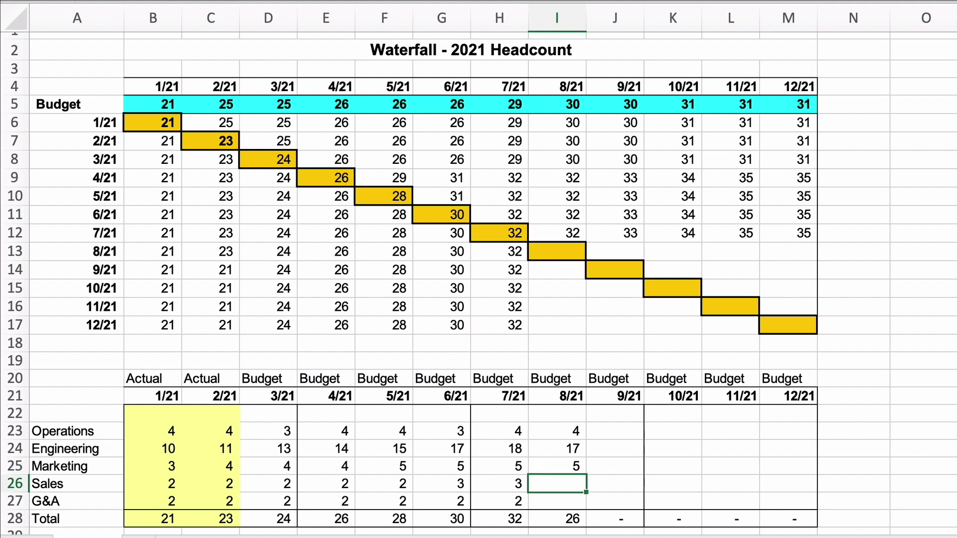
text(3)
key(Return)
text(2)
key(Return)
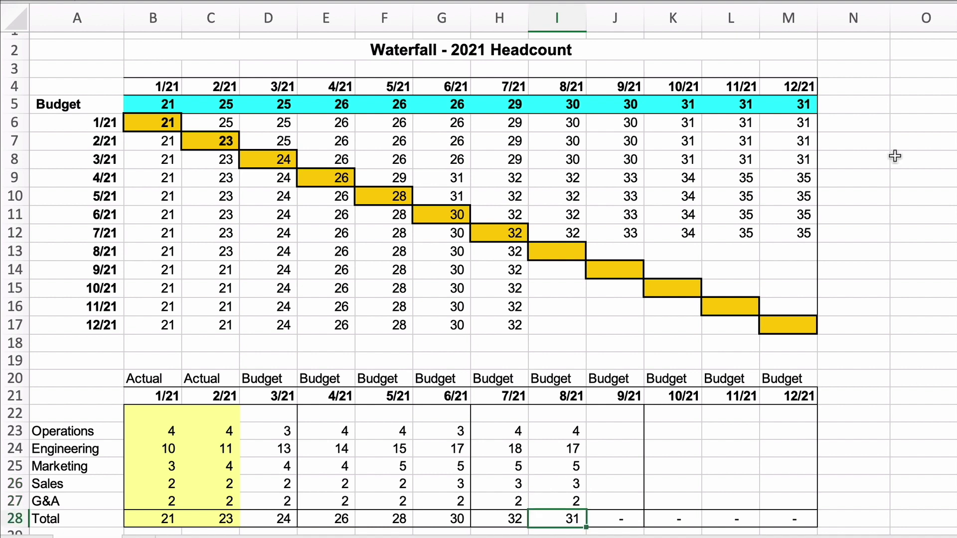
- Record 31 as the 8/21 actual and forecast September–December as 32, 33, 34, 34
click(567, 247)
text(31)
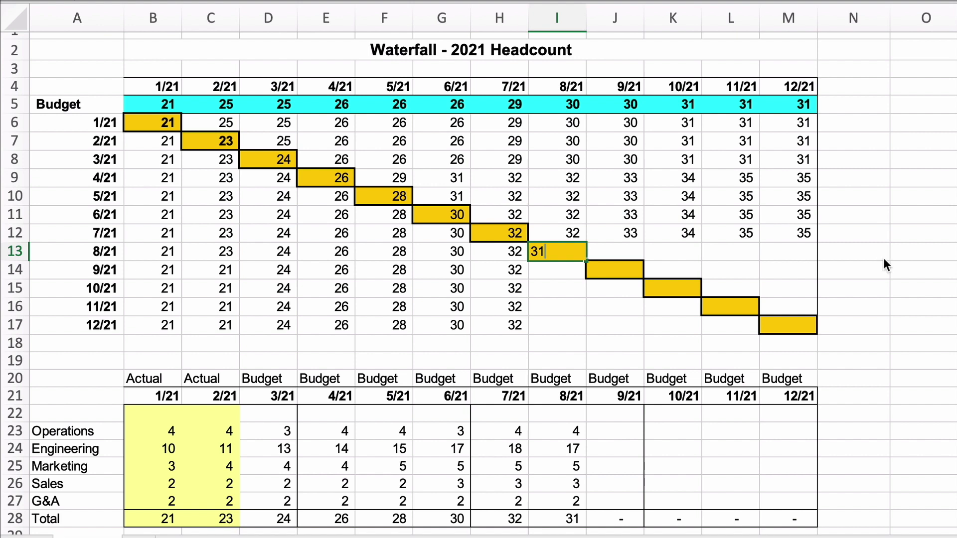
key(Tab)
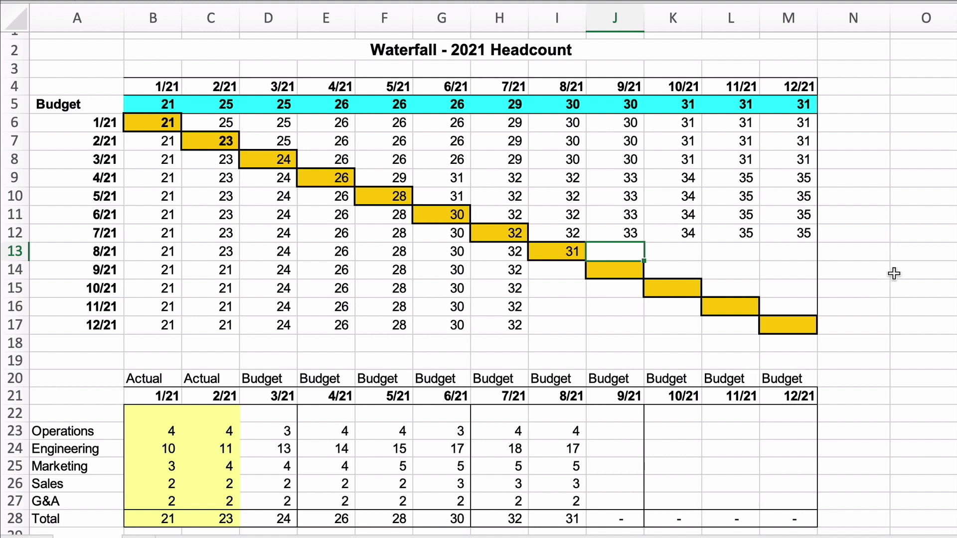
text(32)
key(Tab)
text(33)
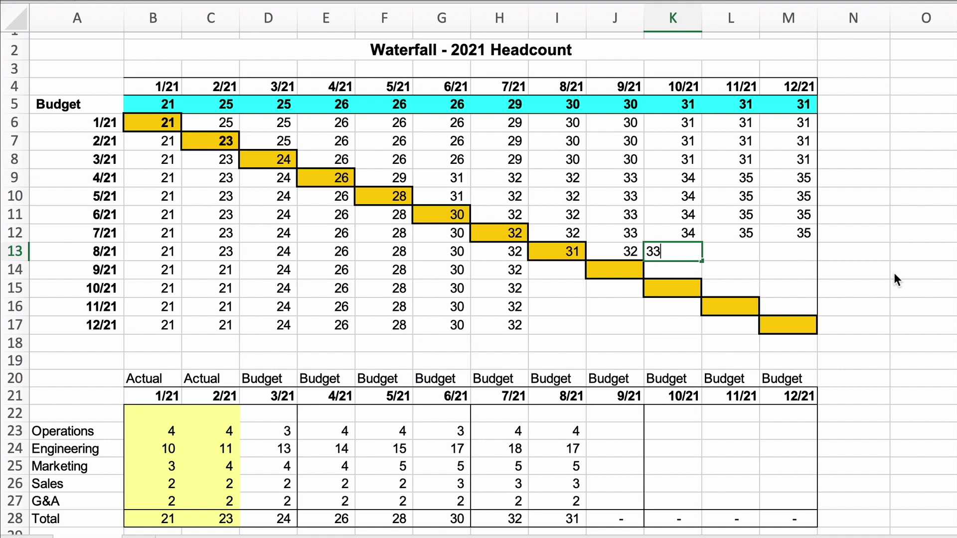
key(Tab)
text(34)
key(Tab)
text(34)
key(Return)
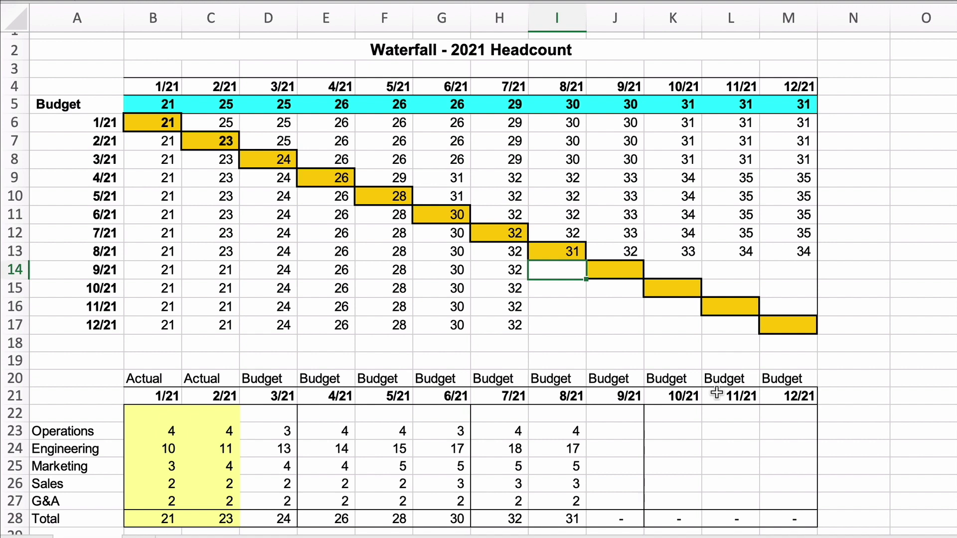
- Enter 31 in I14:I17 to carry August's figure through 12/21
text(31)
key(Return)
text(31)
key(Return)
text(31)
key(Return)
text(31)
key(Return)
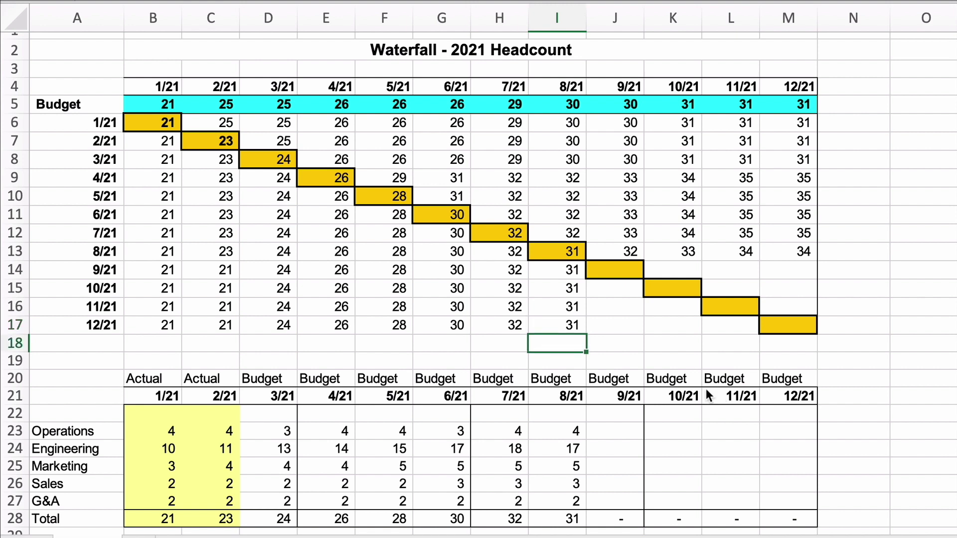
click(631, 264)
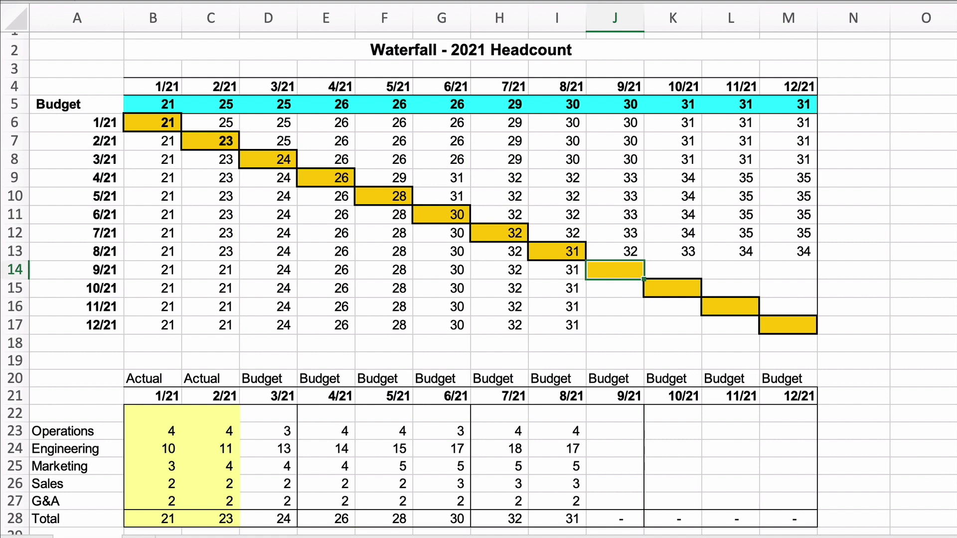
- Fill 32 down column J from J14 through J17
text(32)
key(Return)
text(32)
key(Return)
text(32)
key(Return)
text(32)
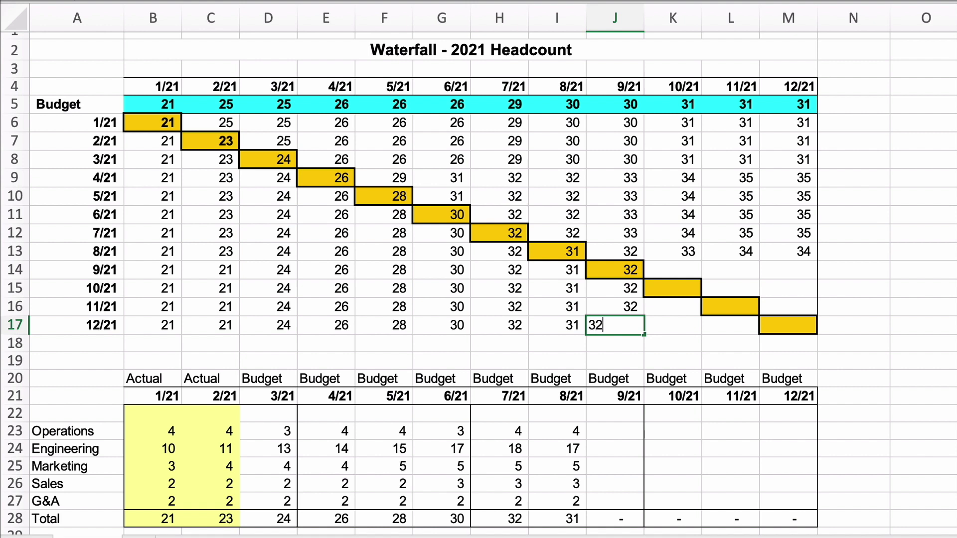
key(Return)
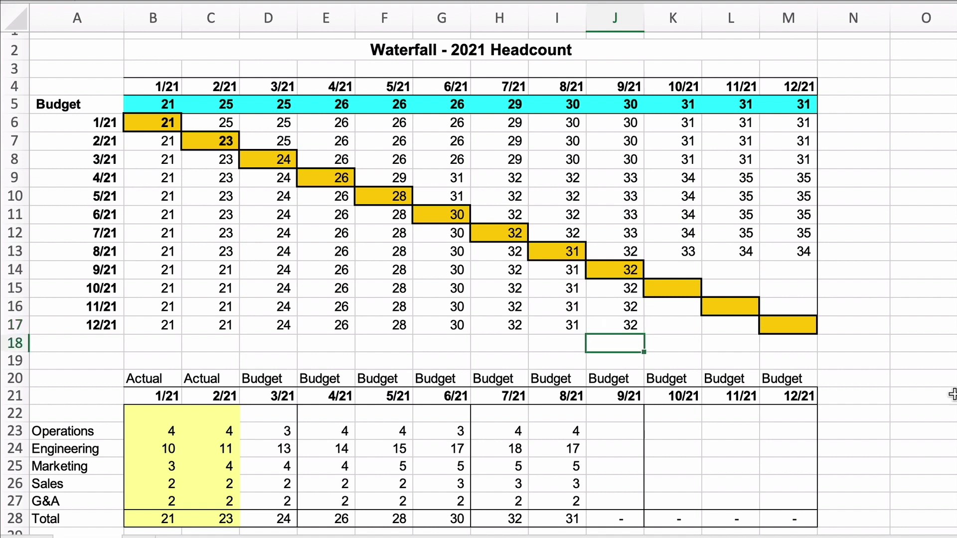
- Forecast 34 in K14, L14 and M14 on the 9/21 row
click(686, 271)
text(34)
key(Tab)
text(34)
key(Tab)
text(34)
key(Return)
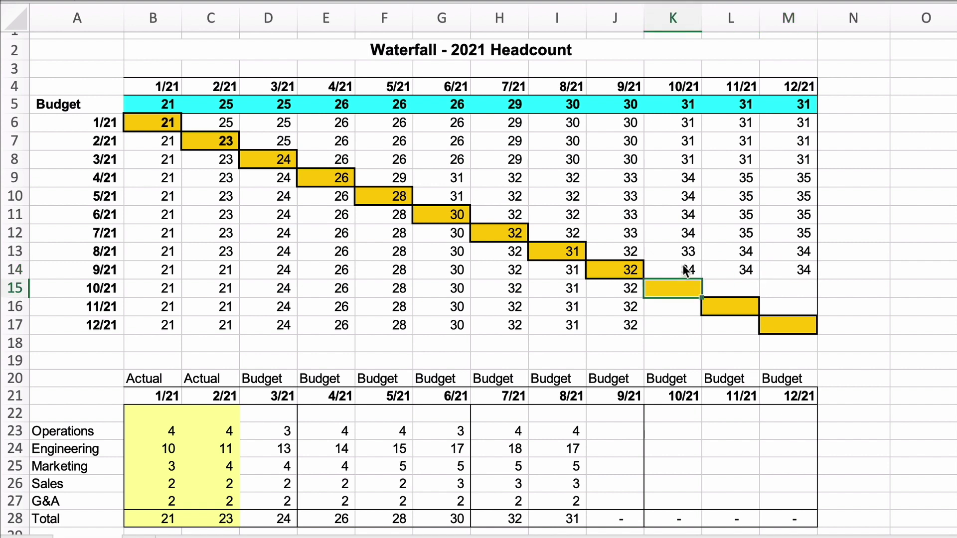
- Enter September's department budget of 4, 18, 5, 3, 2 in J23:J27
click(606, 432)
text(4)
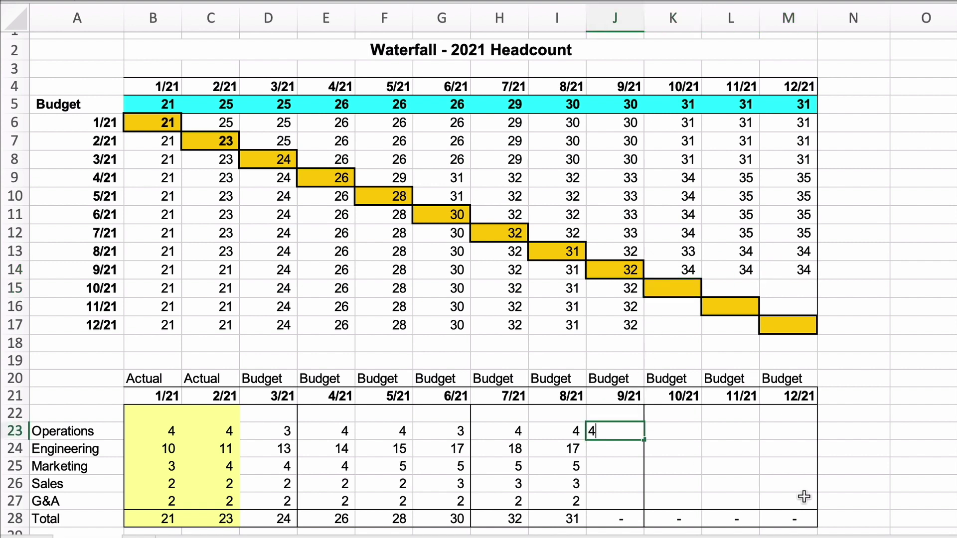
key(Return)
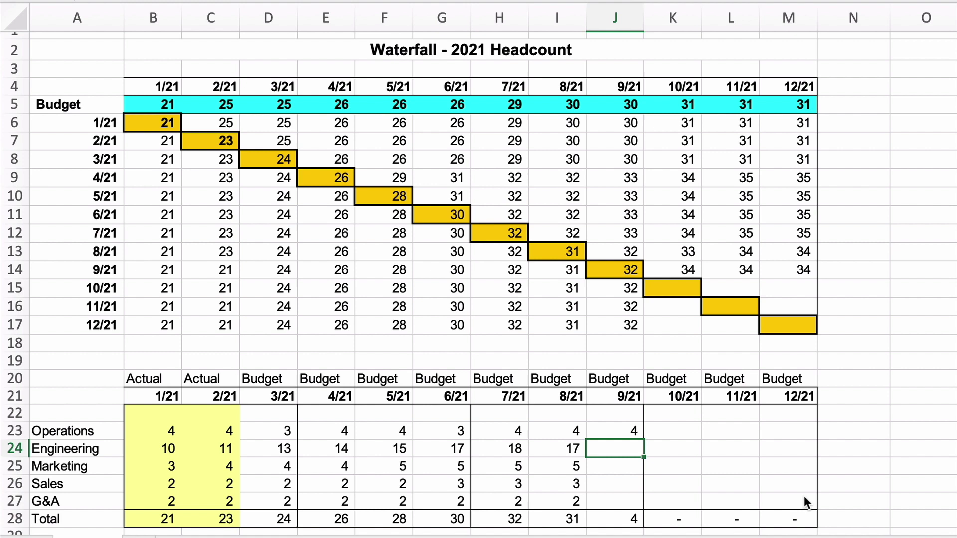
text(18)
key(Return)
text(5)
key(Return)
text(3)
key(Return)
text(2)
key(Return)
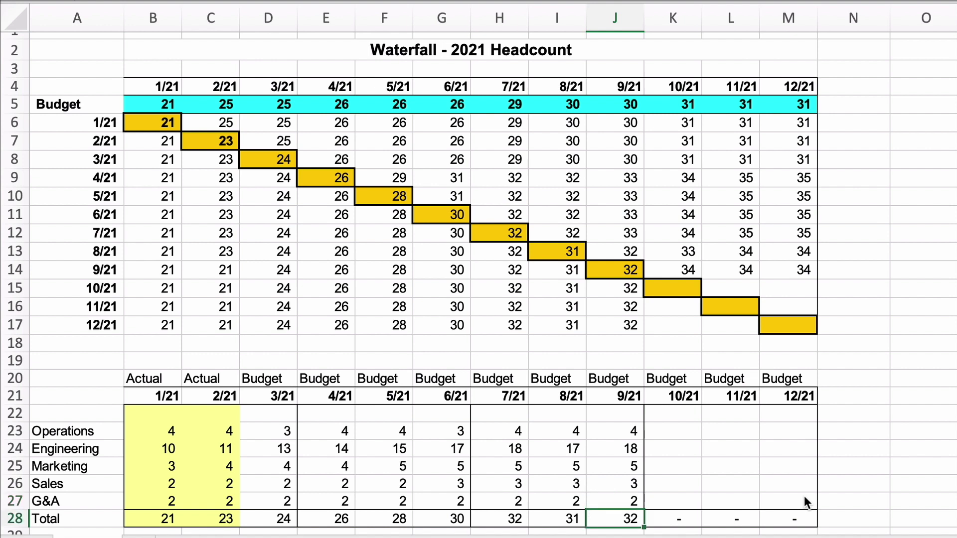
- Enter the 10/21 actual of 33 in K15 and carry 33 into K16 and K17
click(679, 291)
text(33)
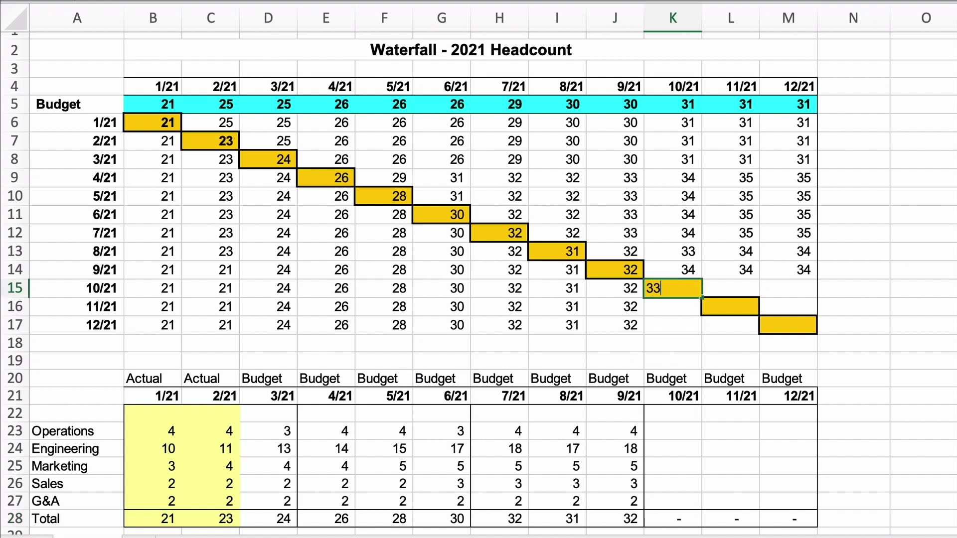
key(Return)
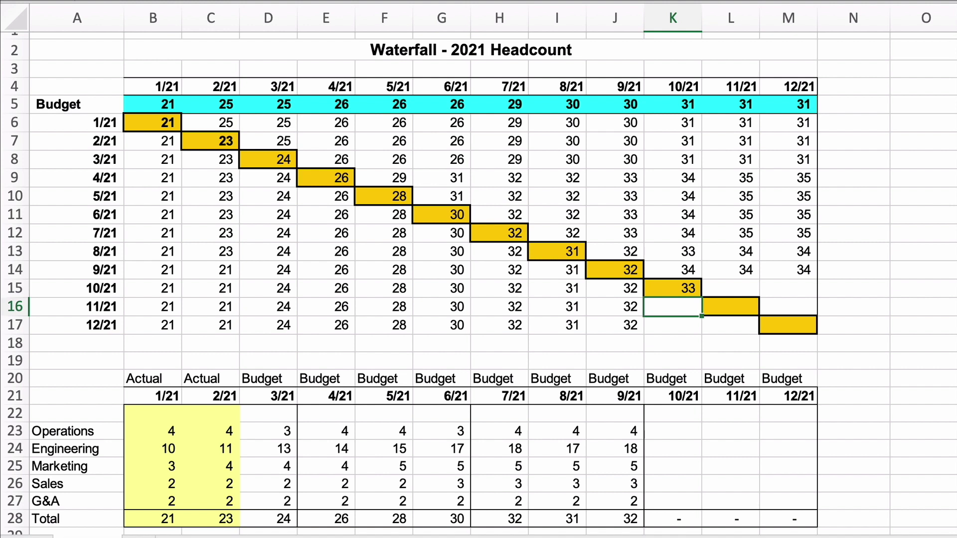
text(33)
key(Return)
text(3)
key(Return)
- Enter October's department budget of 3, 20, 5, 3, 2 in K23:K27
click(650, 431)
text(3)
key(Return)
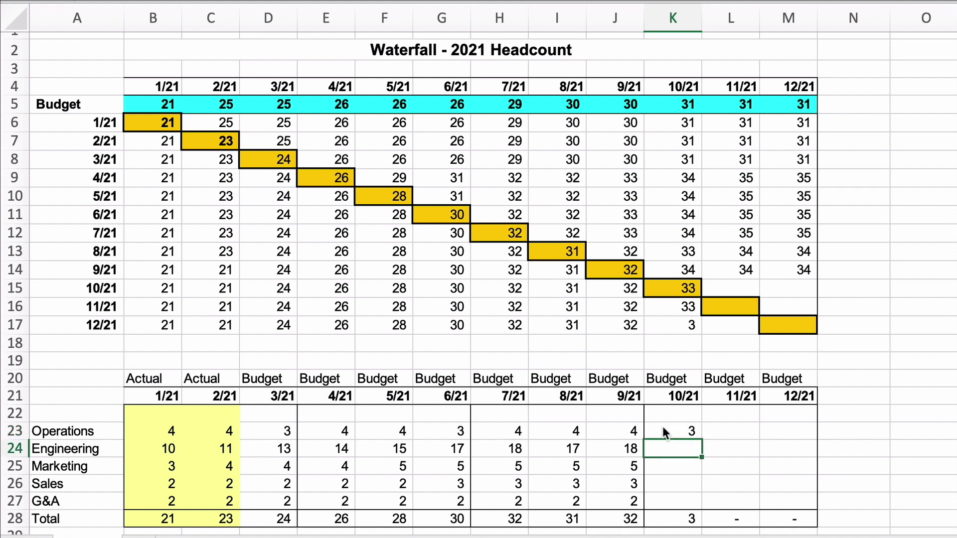
text(20)
key(Return)
text(5)
key(Return)
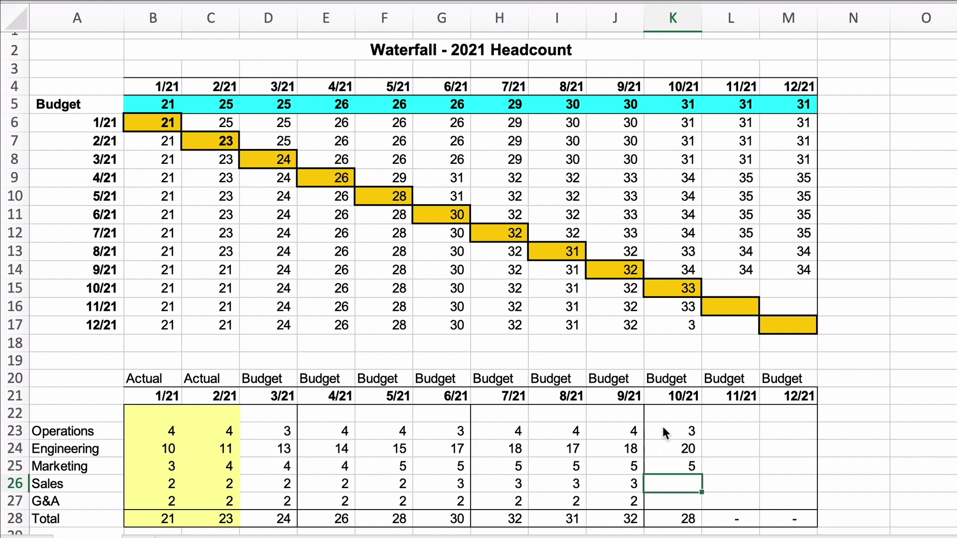
text(3)
key(Return)
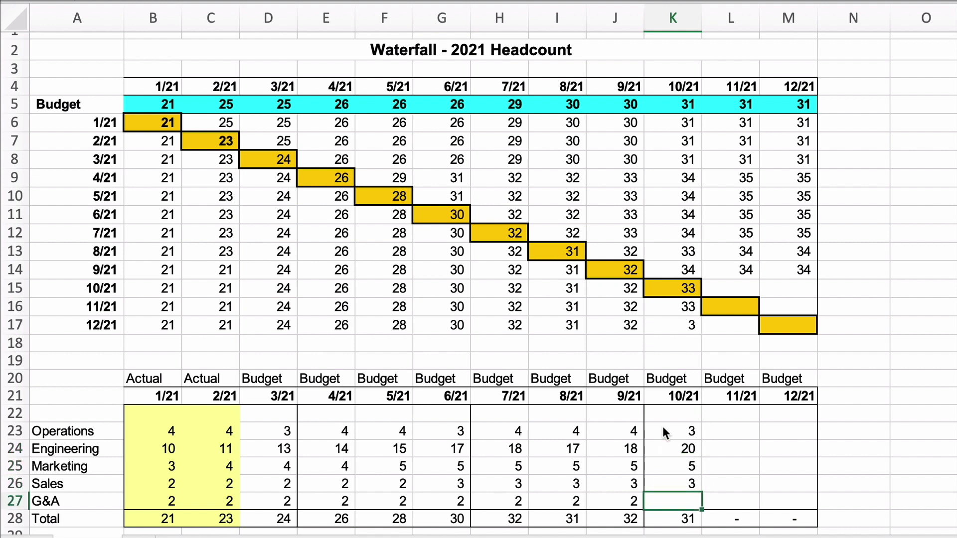
text(2)
key(Return)
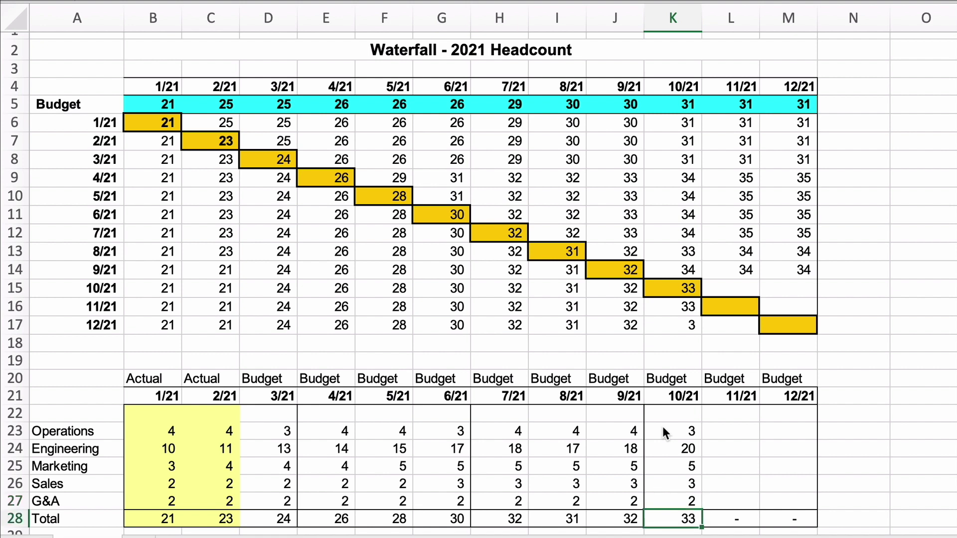
- Correct K17 to read 33
double_click(683, 325)
text(3)
key(Return)
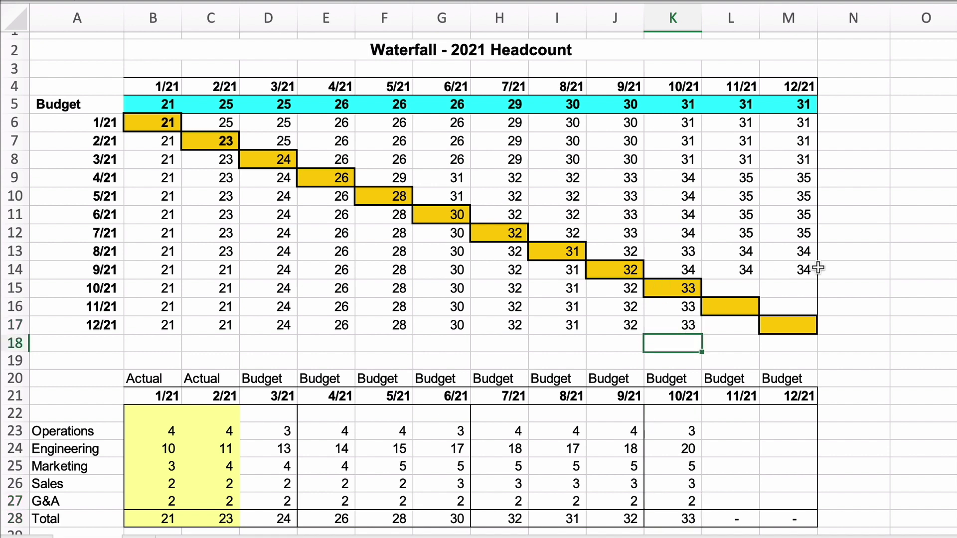
click(732, 285)
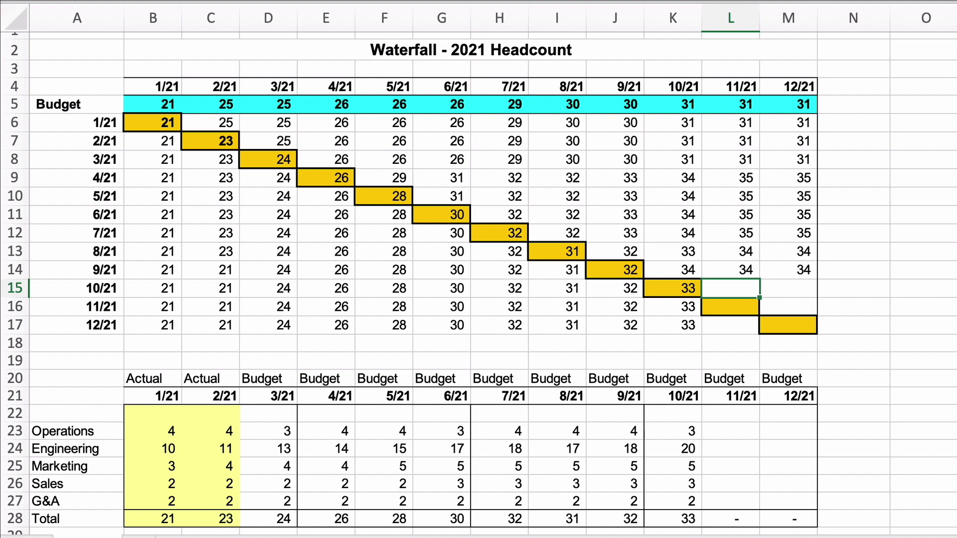
- Forecast 34 in L15 and M15 on the 10/21 row
text(35)
key(Return)
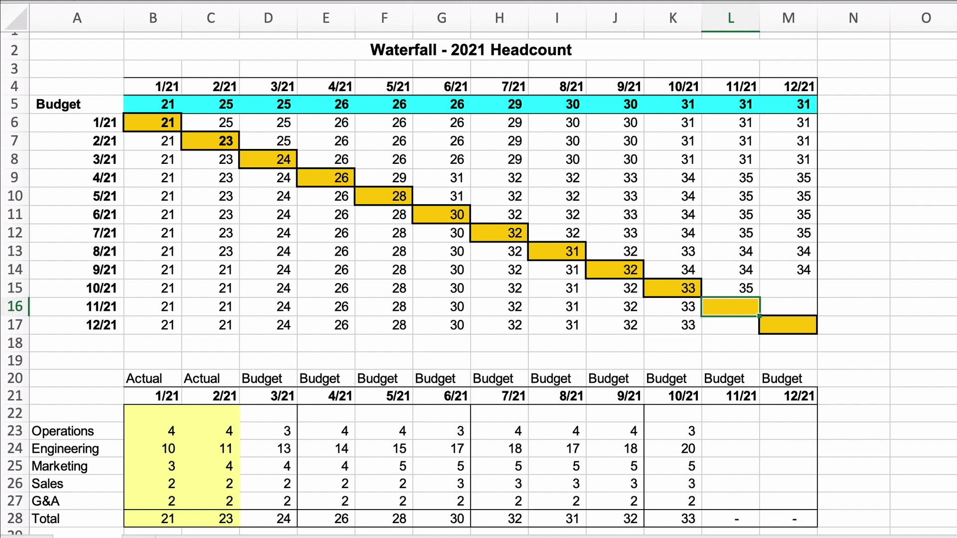
click(747, 286)
text(34)
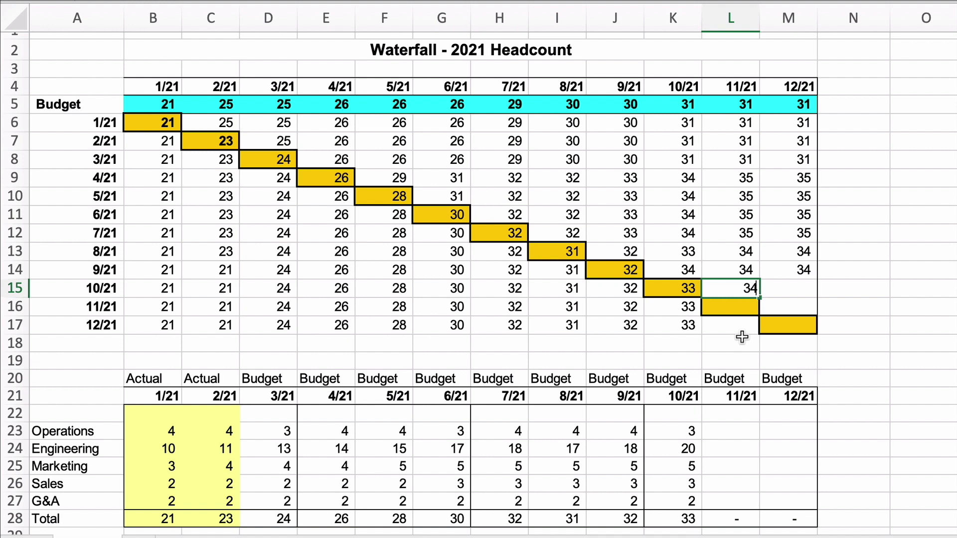
key(Tab)
text(34)
key(Return)
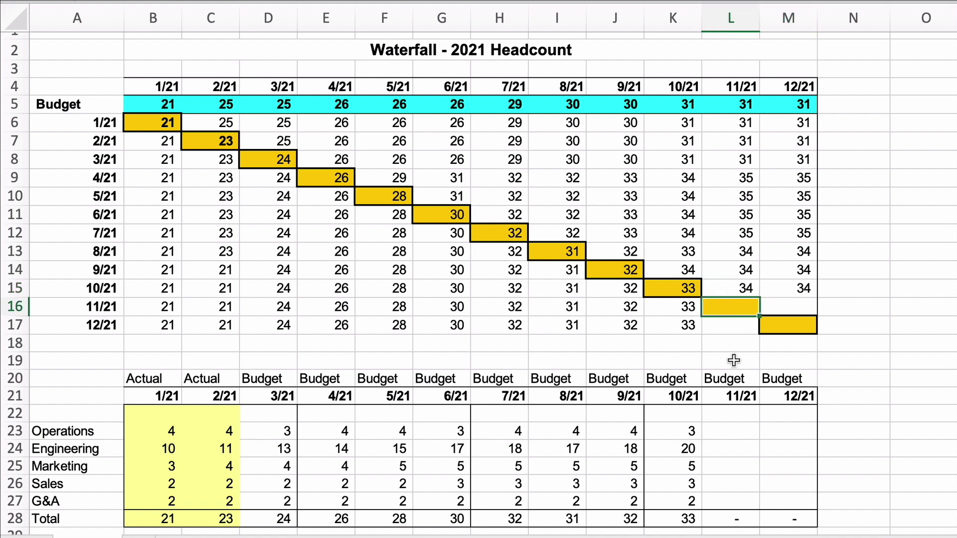
- Enter 35 in L16, M16 and the 11/21 actual cell L17
text(35)
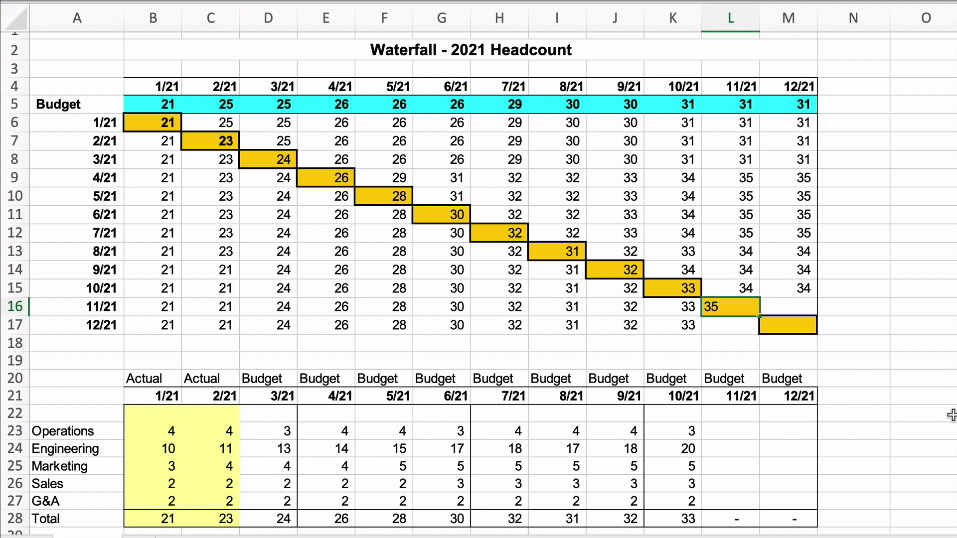
key(Tab)
text(35)
key(Return)
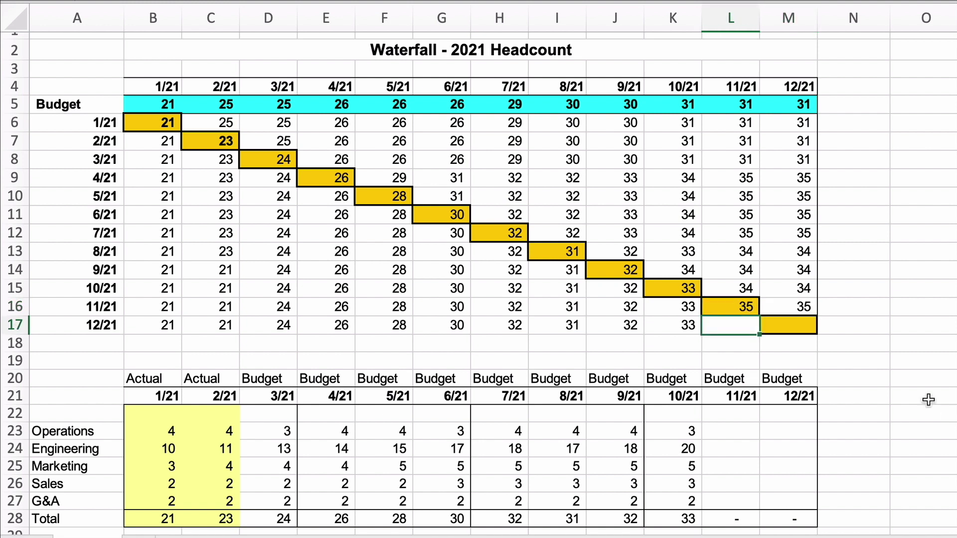
text(35)
key(Return)
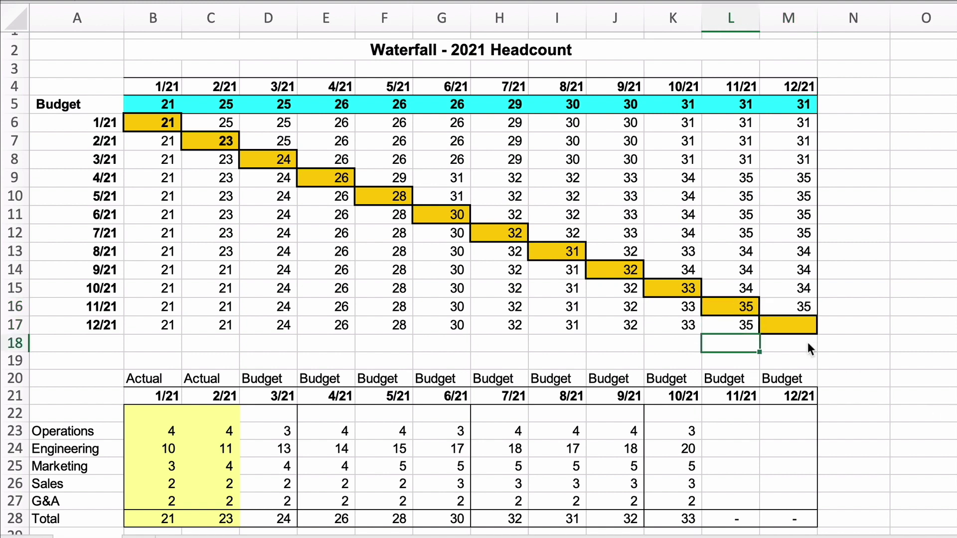
- Enter November's department budget of 4, 21, 5, 3, 2 in L23:L27
click(716, 437)
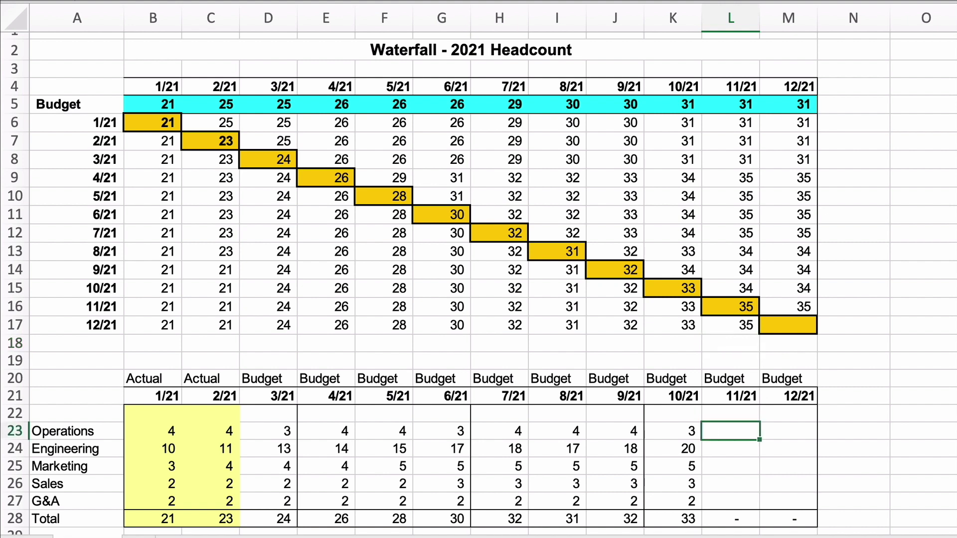
text(4)
key(Return)
text(21)
key(Return)
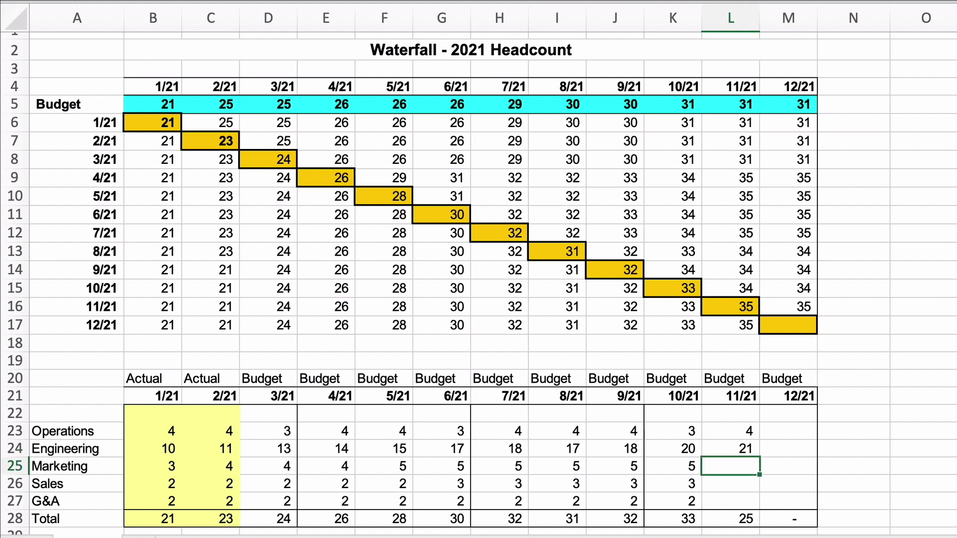
text(5)
key(Return)
text(3)
key(Return)
text(2)
key(Return)
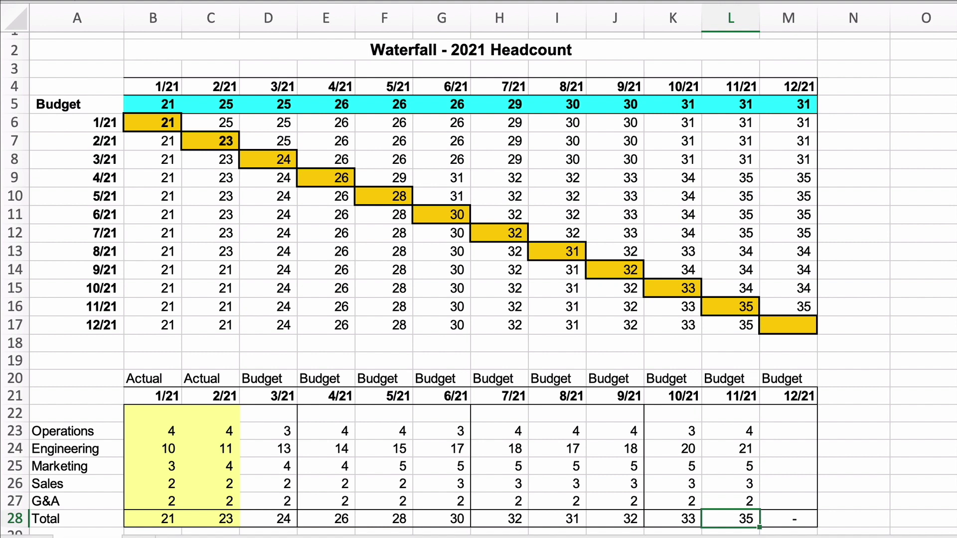
- Enter the 12/21 actual of 35 in M17 and December's budget of 4, 21, 5, 3, 2
click(796, 329)
text(35)
key(Return)
click(788, 431)
text(4)
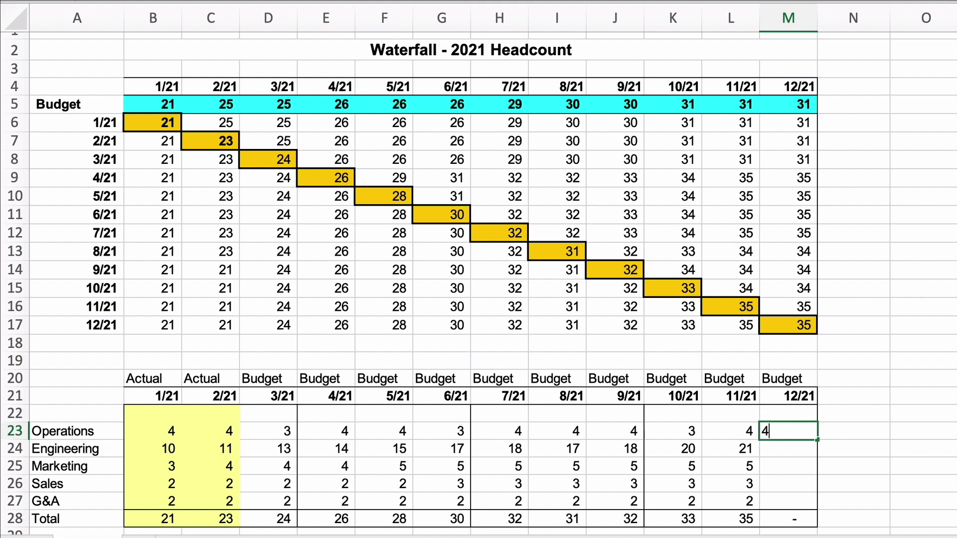
key(Return)
text(21)
key(Return)
text(5)
key(Return)
text(3)
key(Return)
text(2)
key(Return)
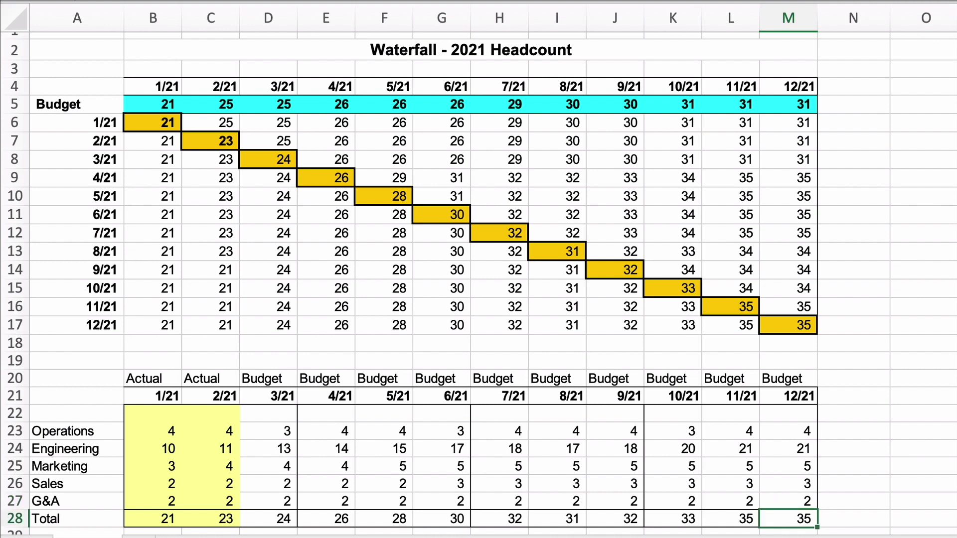